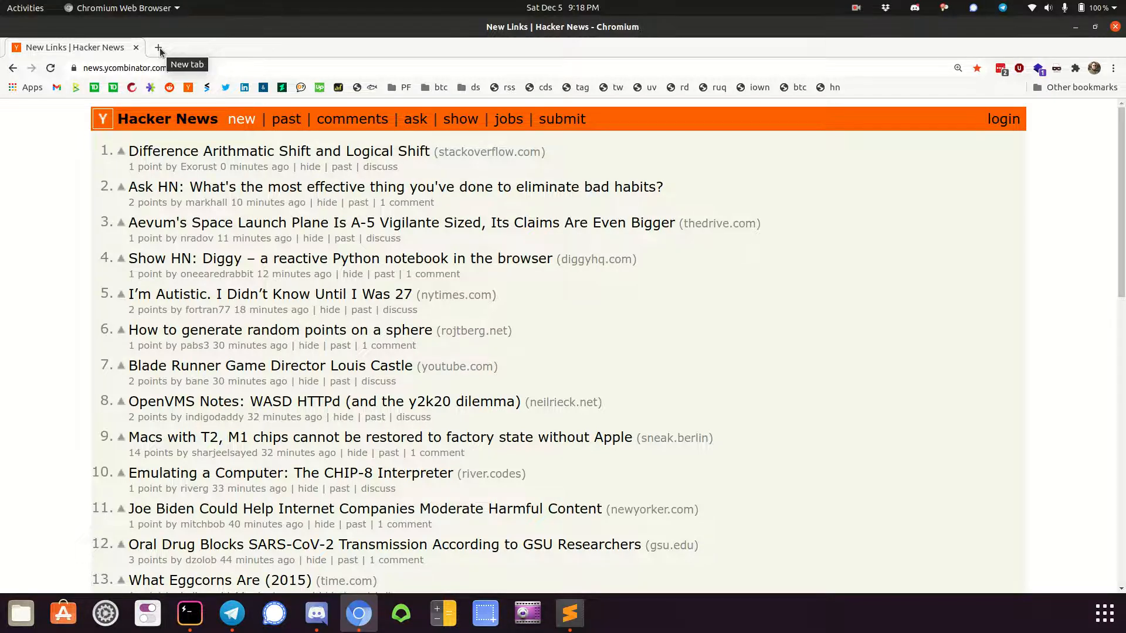
# Open virtualbox.org in a new browser tab and go to the VirtualBox 6.1 downloads page
pyautogui.click(158, 48)
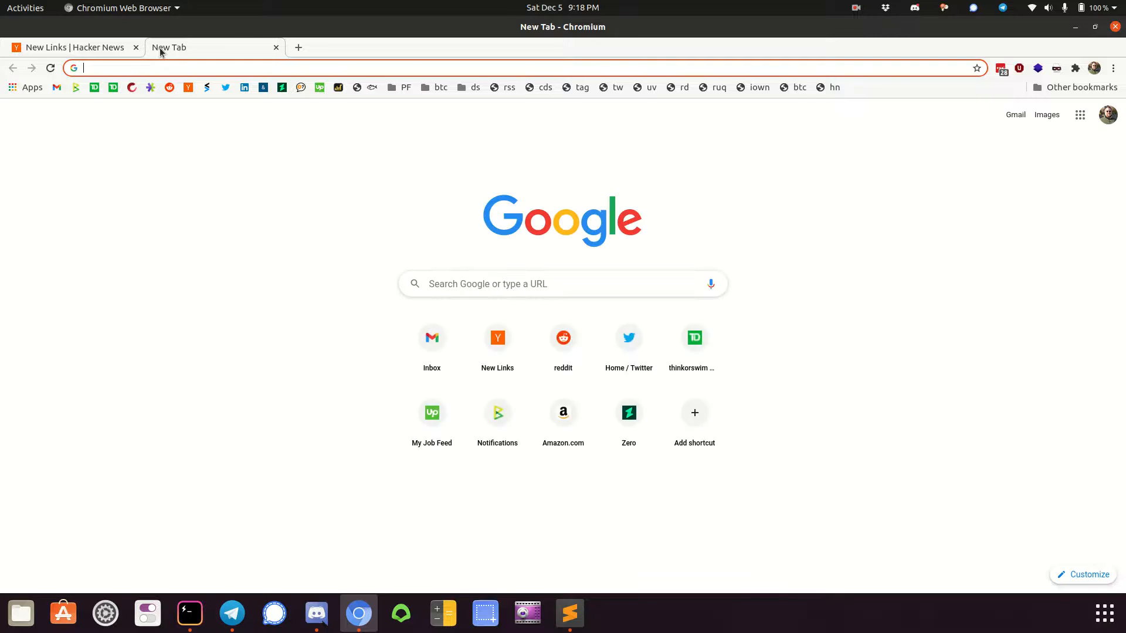
pyautogui.write('virtualbox.org')
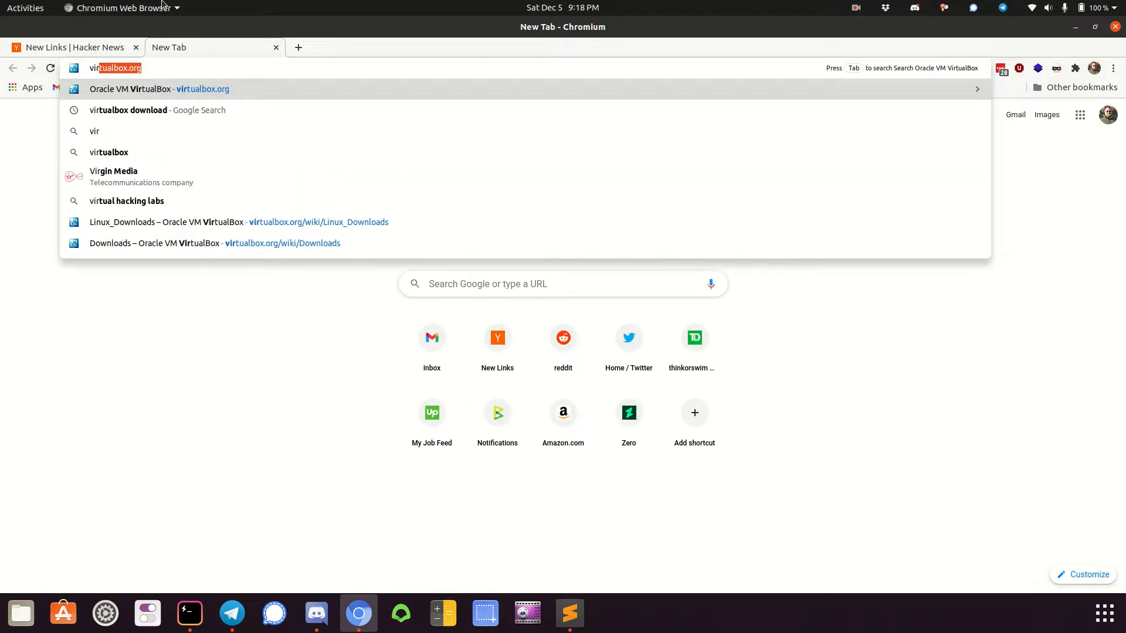
pyautogui.press('Return')
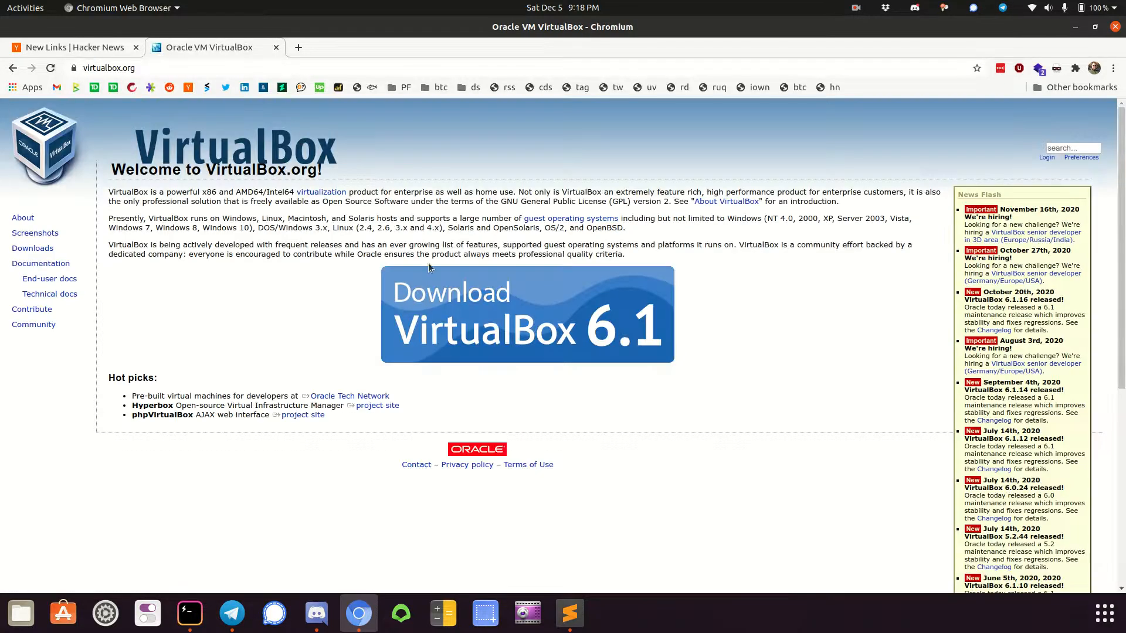
pyautogui.click(484, 330)
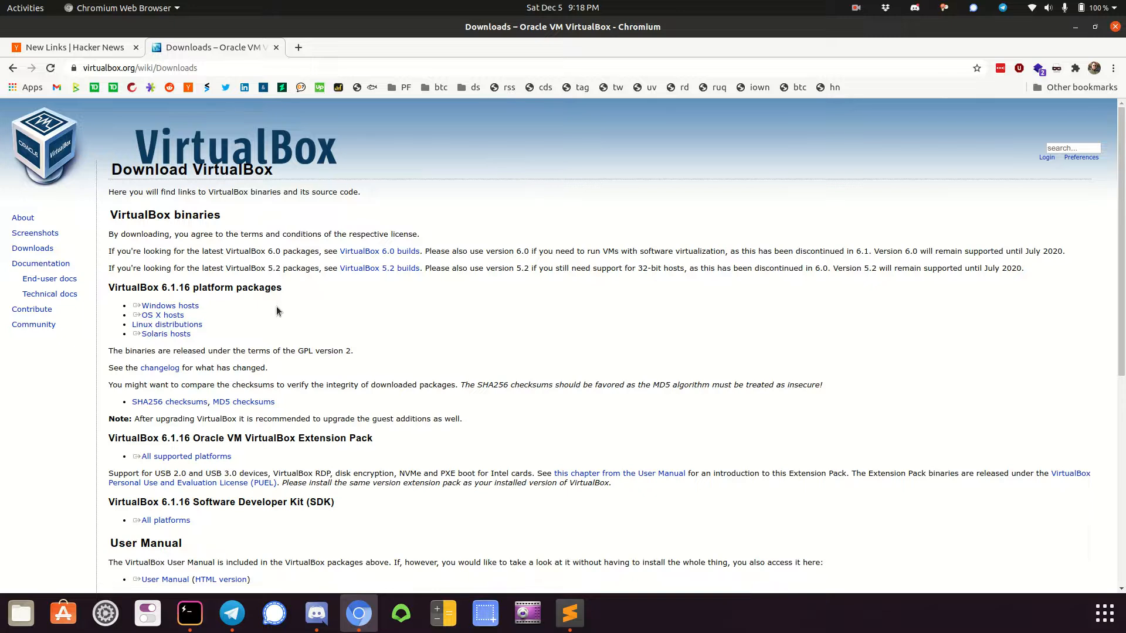
# Download the VirtualBox 6.1.16 package for Ubuntu 19.10 / 20.04 from the Linux distributions page
pyautogui.scroll(-4, 277, 306)
pyautogui.scroll(3, 276, 306)
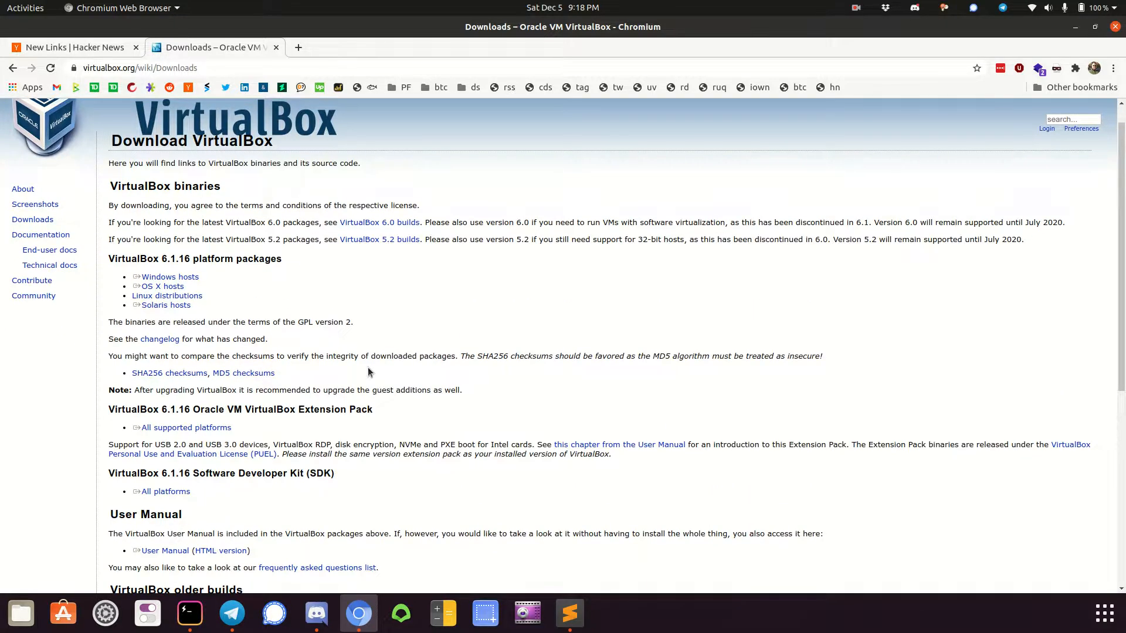
pyautogui.click(179, 299)
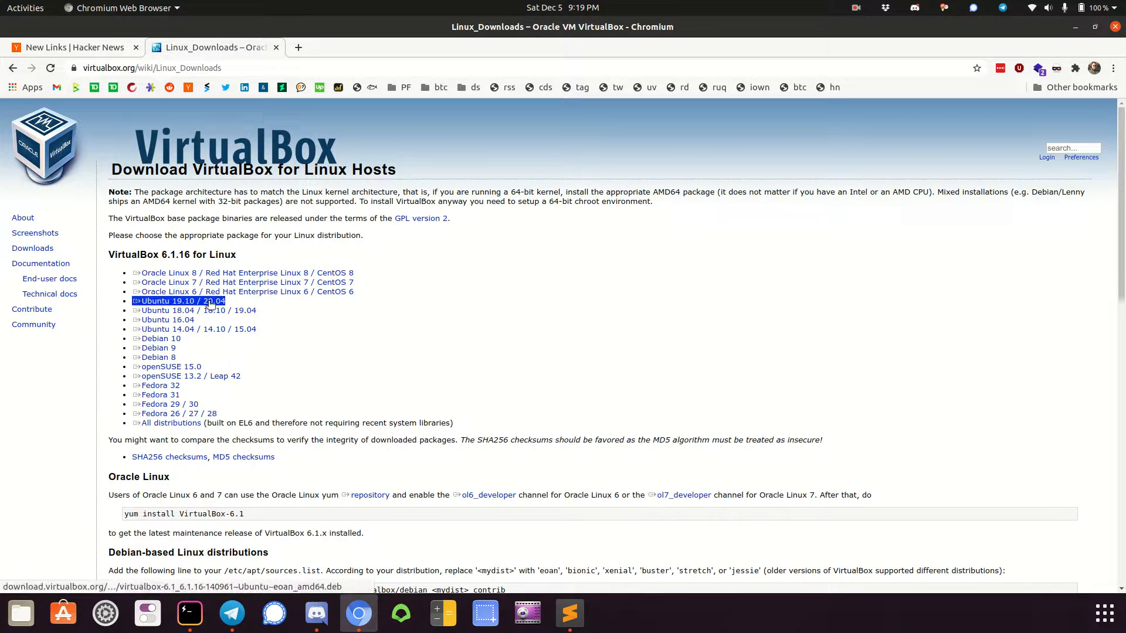
pyautogui.click(209, 302)
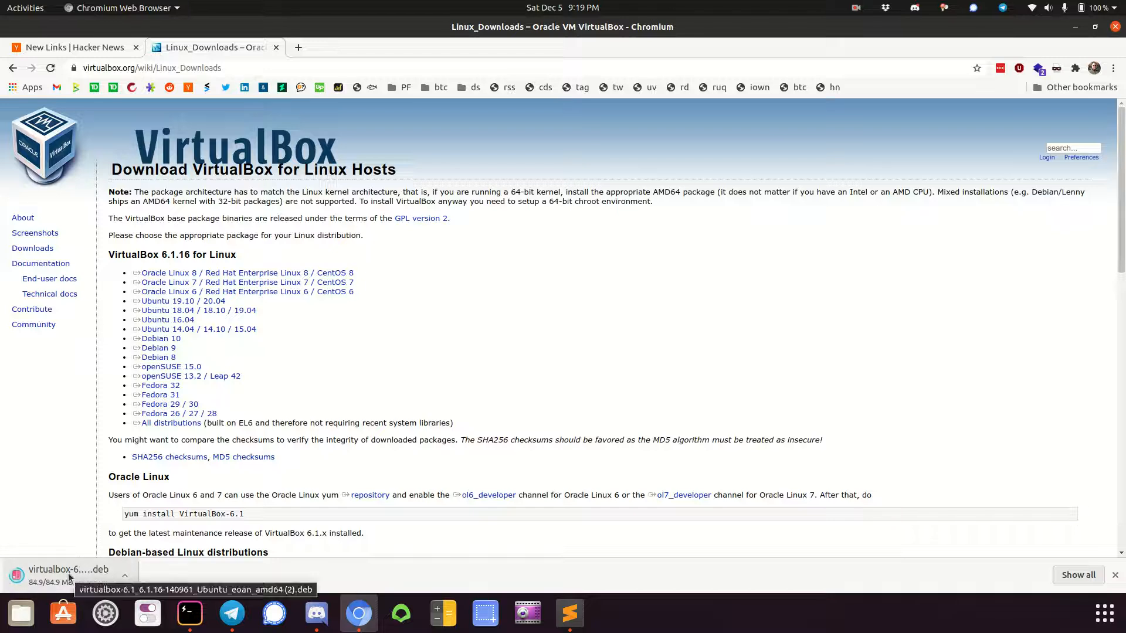
pyautogui.click(128, 576)
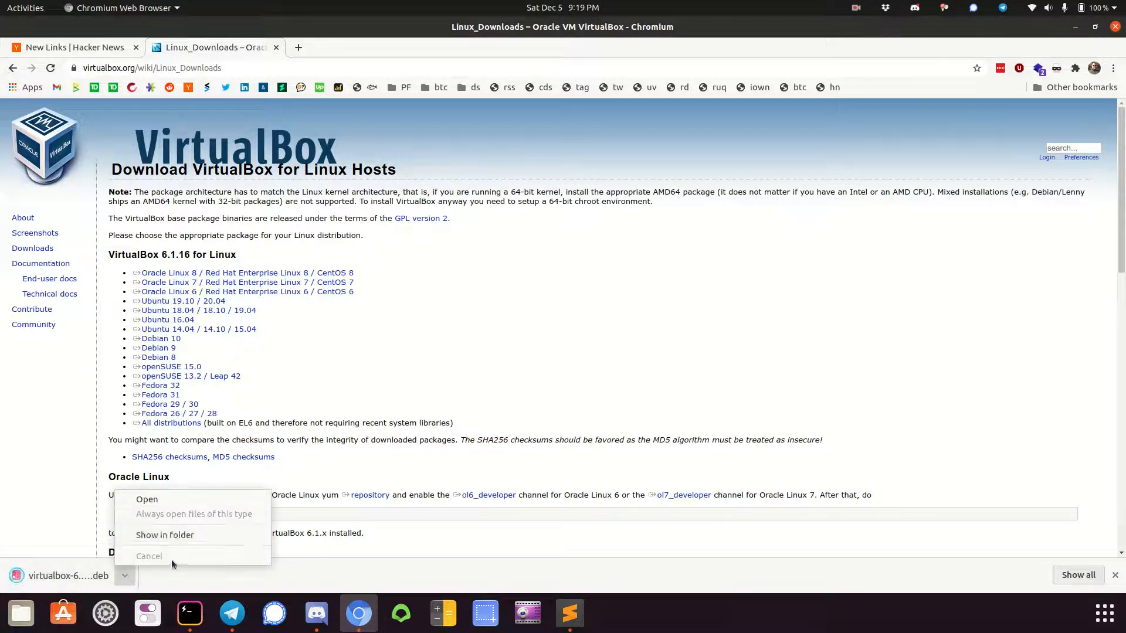
pyautogui.click(303, 337)
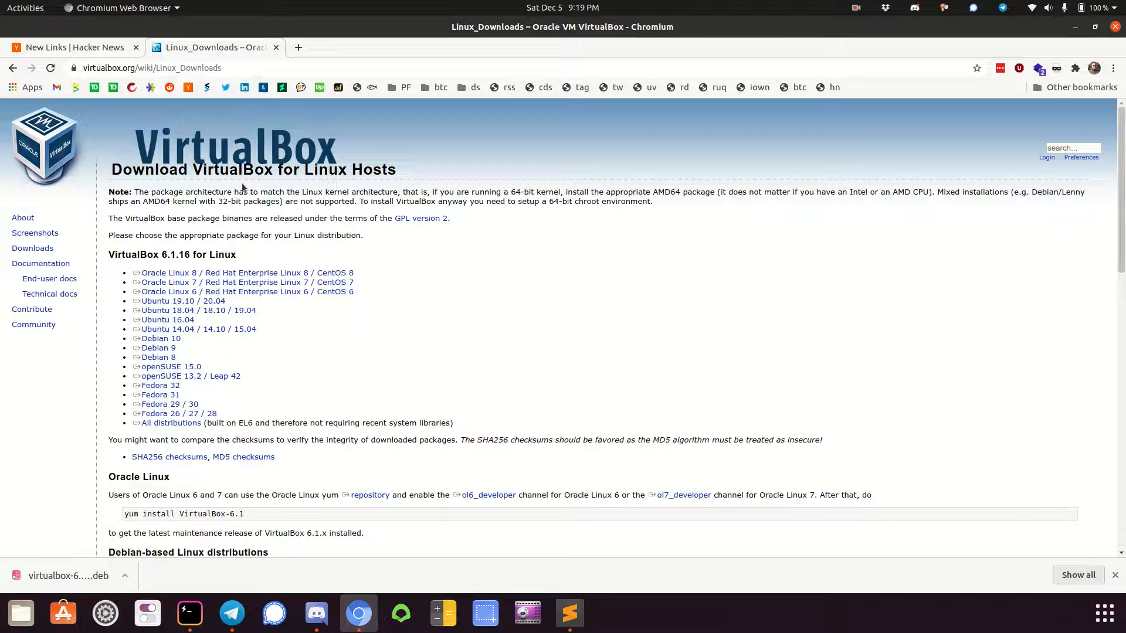
# Open the Downloads page of kali.org in a new browser tab and review the available Kali Linux images
pyautogui.click(297, 46)
pyautogui.write('kali.org')
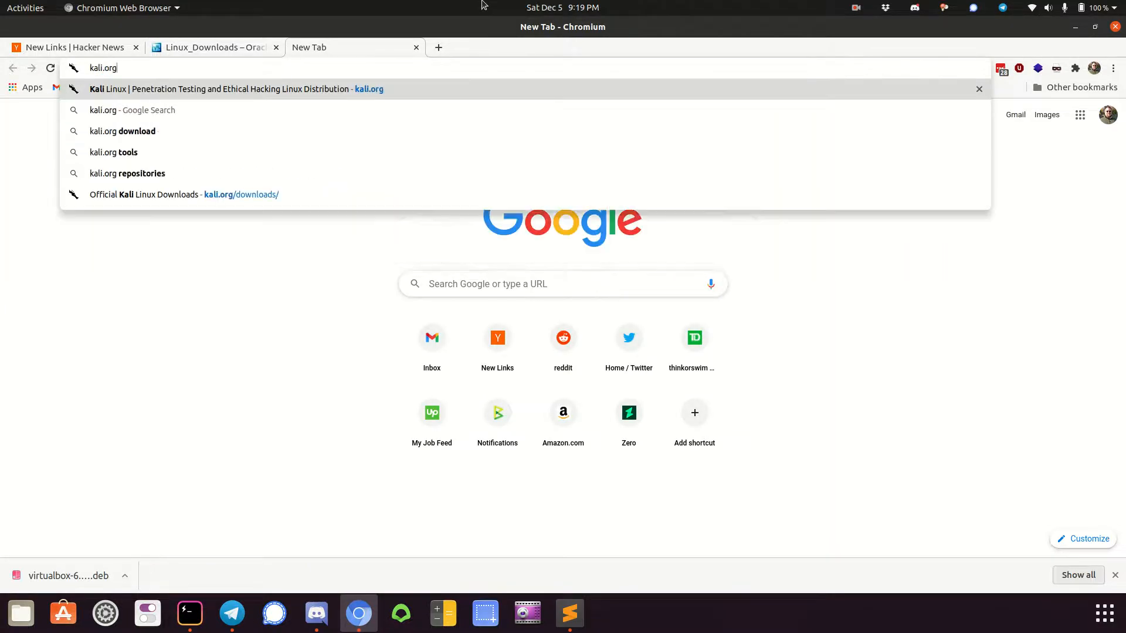
pyautogui.press('Return')
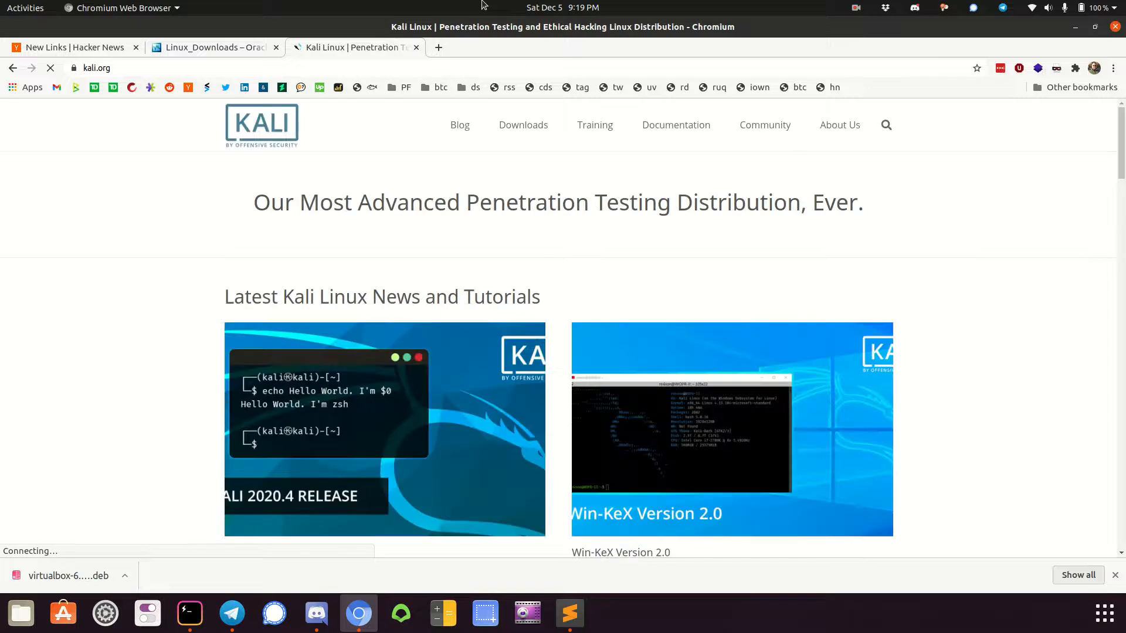
pyautogui.click(533, 130)
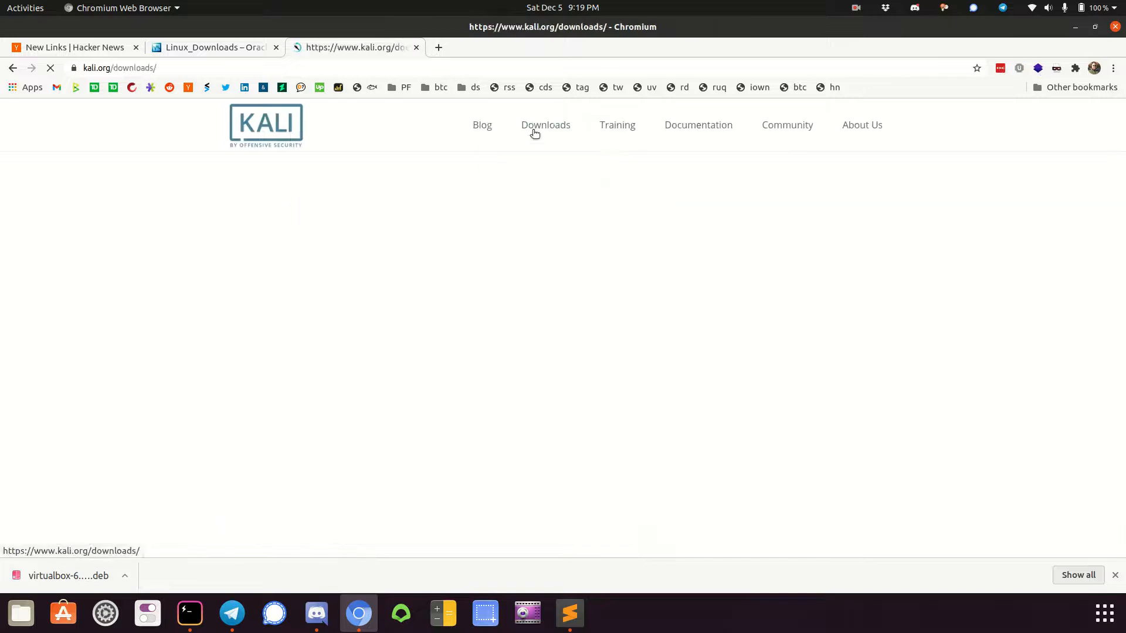
pyautogui.scroll(-3, 450, 297)
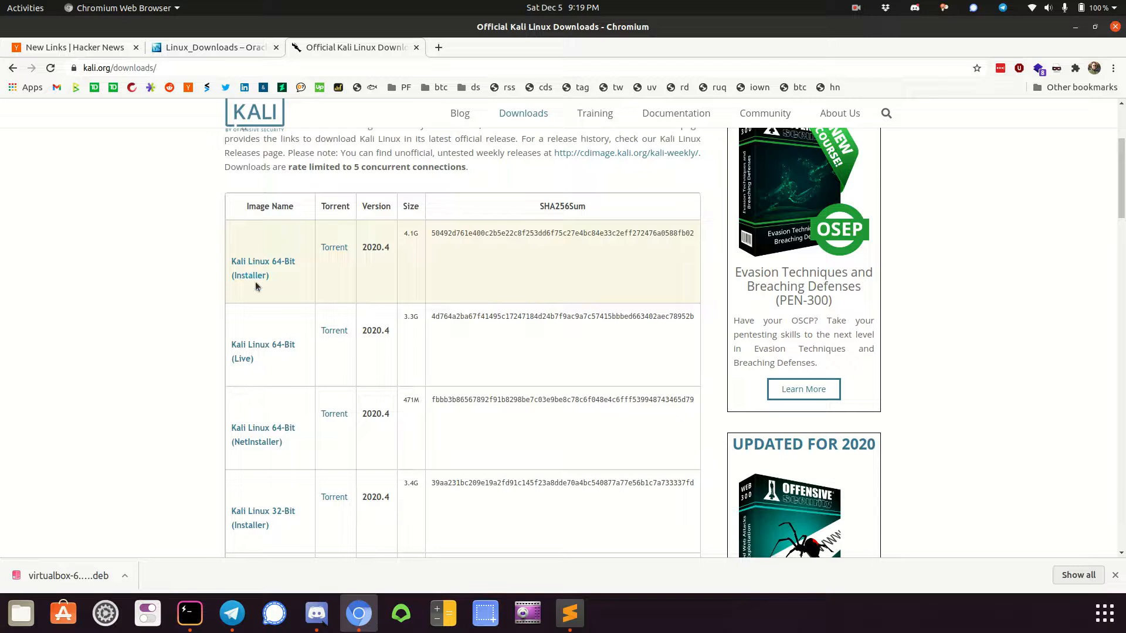
pyautogui.scroll(-2, 256, 280)
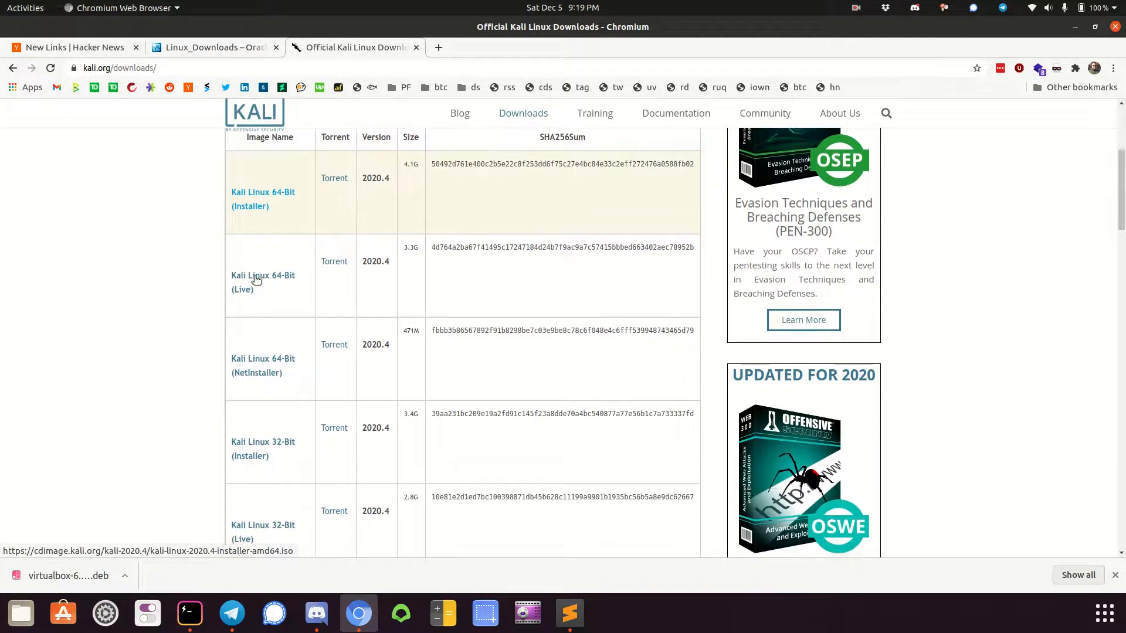
pyautogui.scroll(-1, 322, 444)
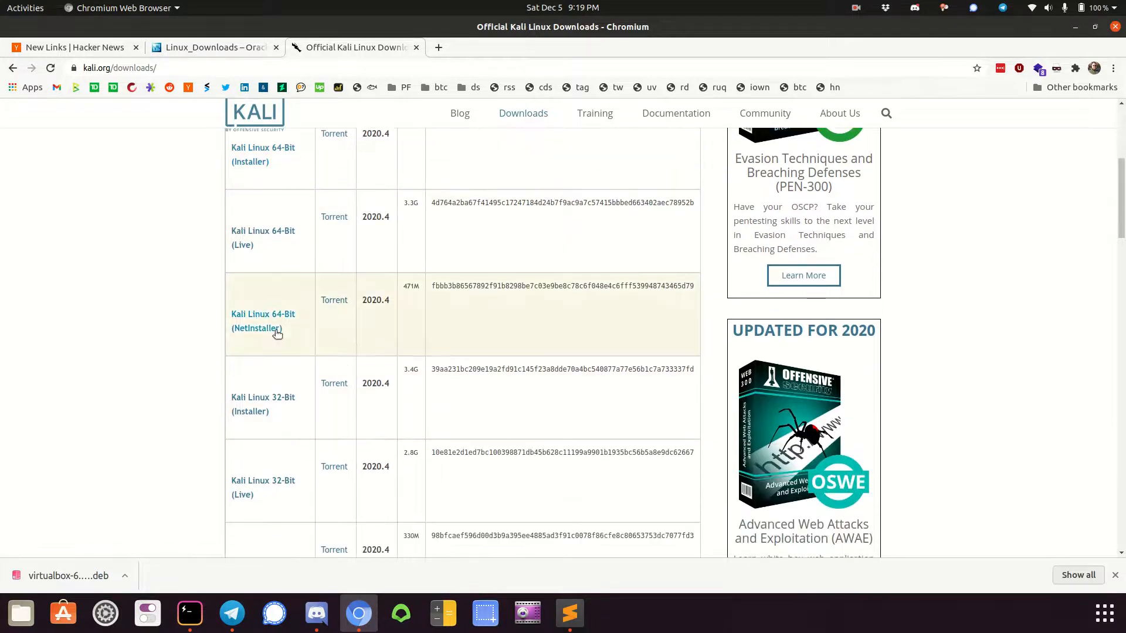
pyautogui.scroll(-3, 262, 322)
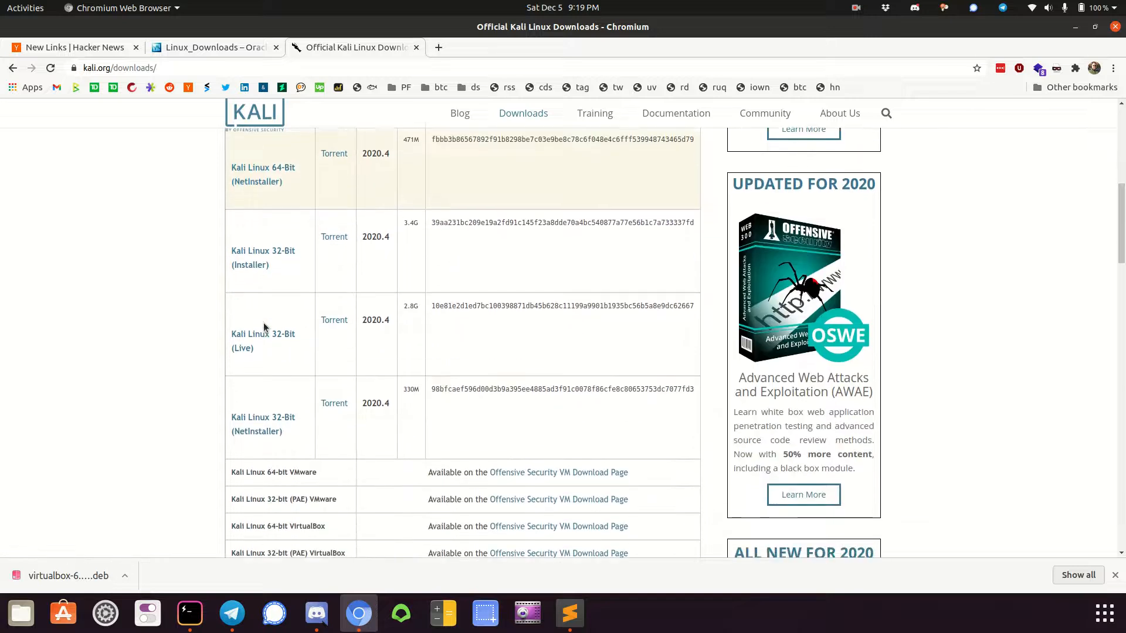
pyautogui.scroll(5, 266, 390)
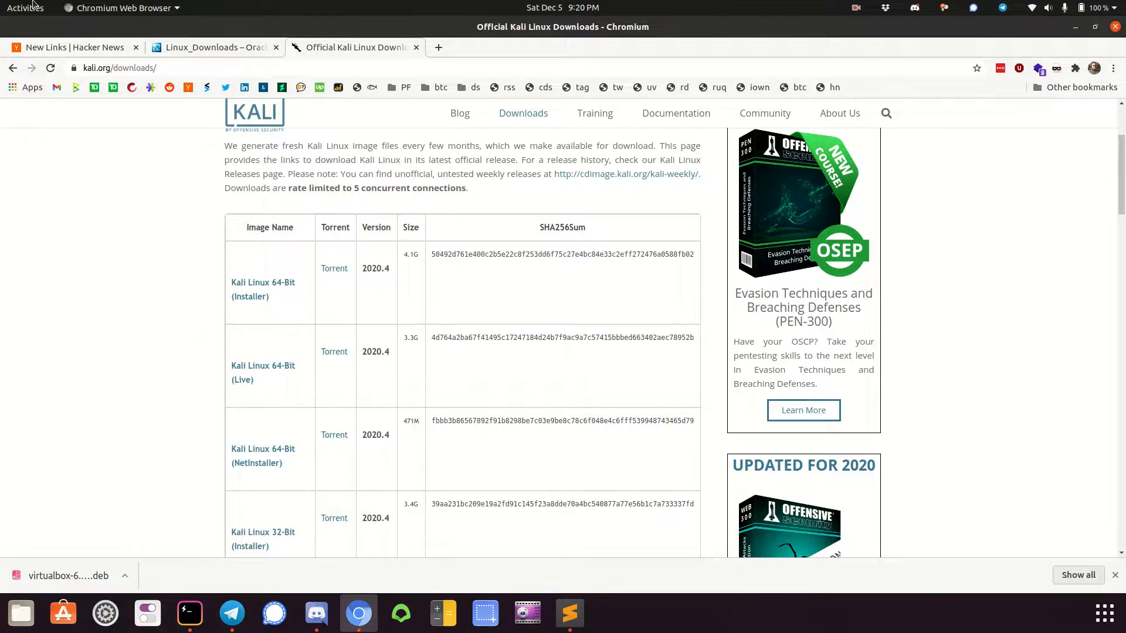
# Switch to Oracle VM VirtualBox by searching for it among the installed applications
pyautogui.click(35, 7)
pyautogui.write('vir')
pyautogui.press('Return')
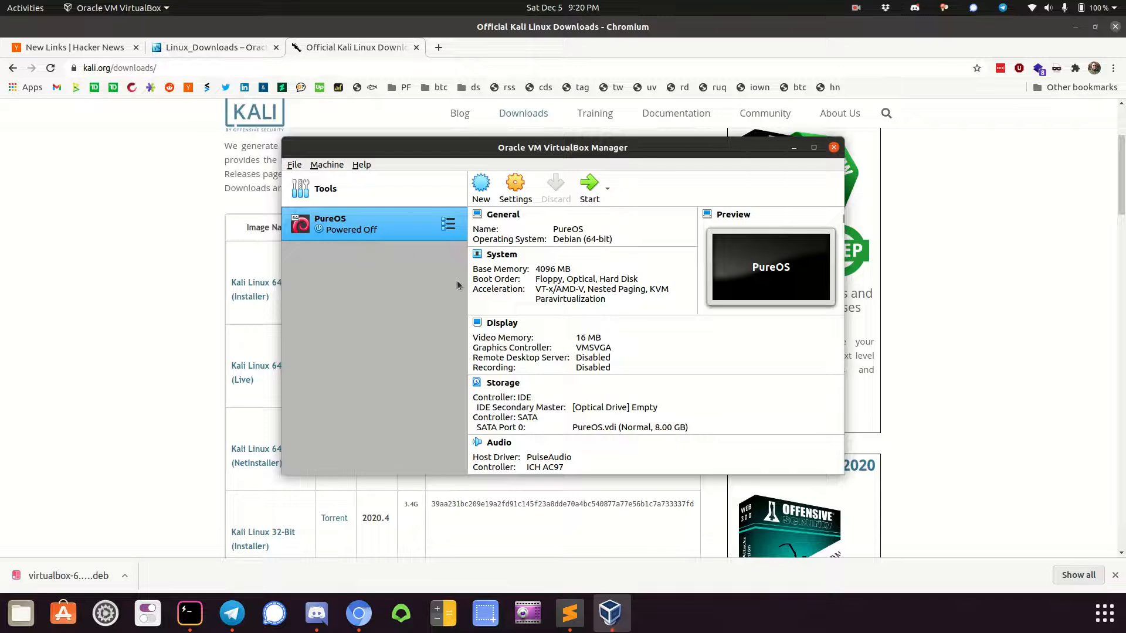
# Start a new virtual machine named Kali with type Linux and version Linux 2.6 / 3.x / 4.x (64-bit)
pyautogui.click(491, 192)
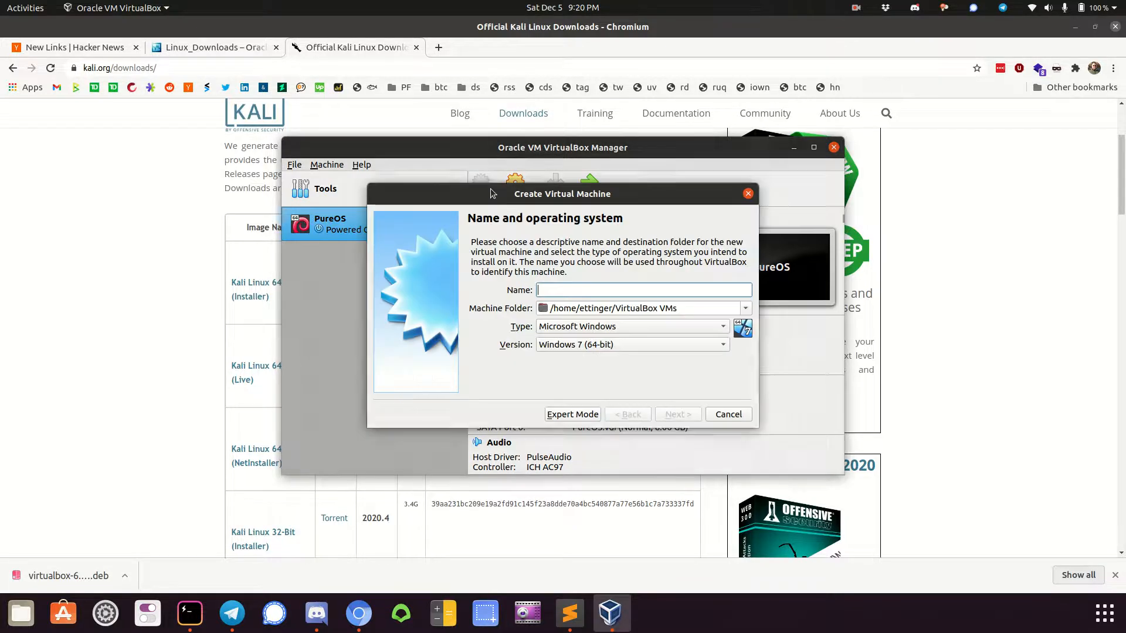
pyautogui.write('Kali')
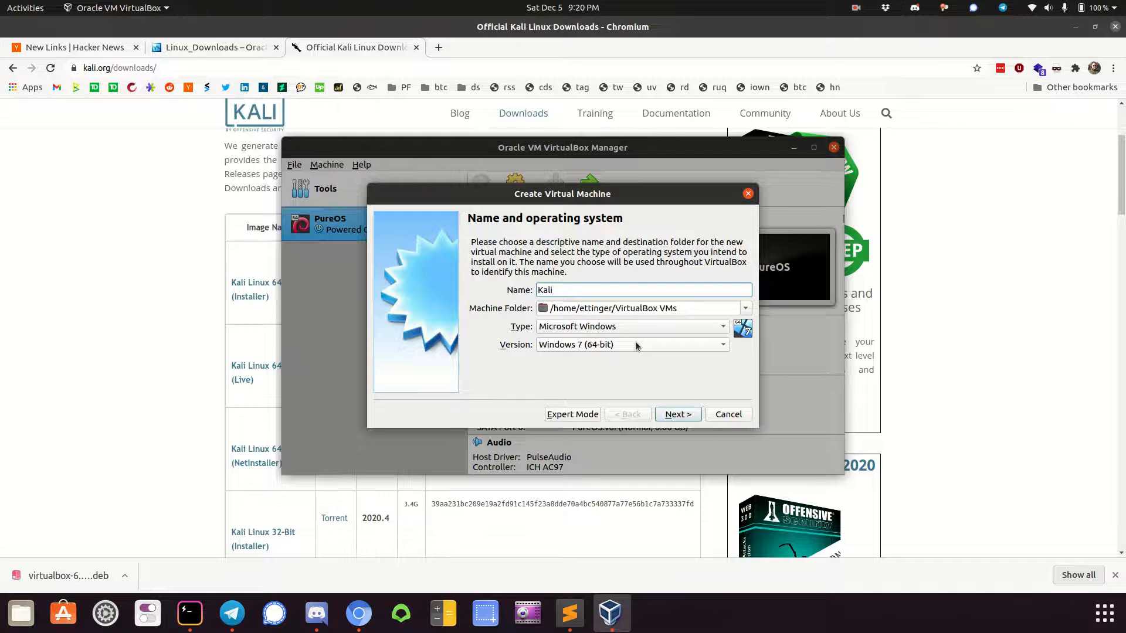
pyautogui.click(624, 324)
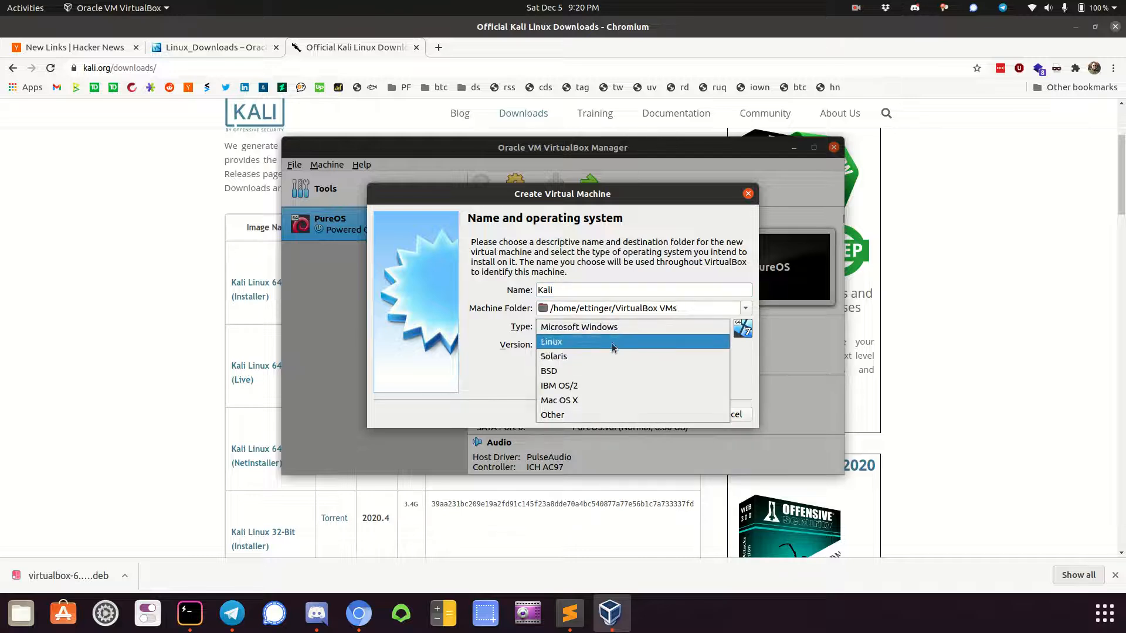
pyautogui.click(613, 343)
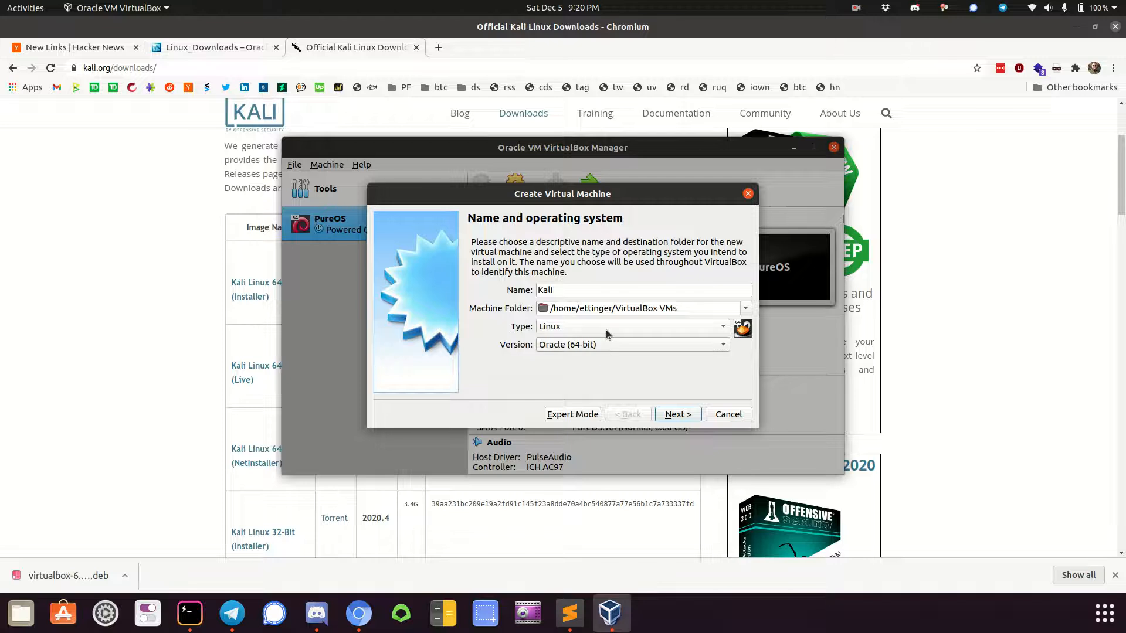
pyautogui.click(605, 344)
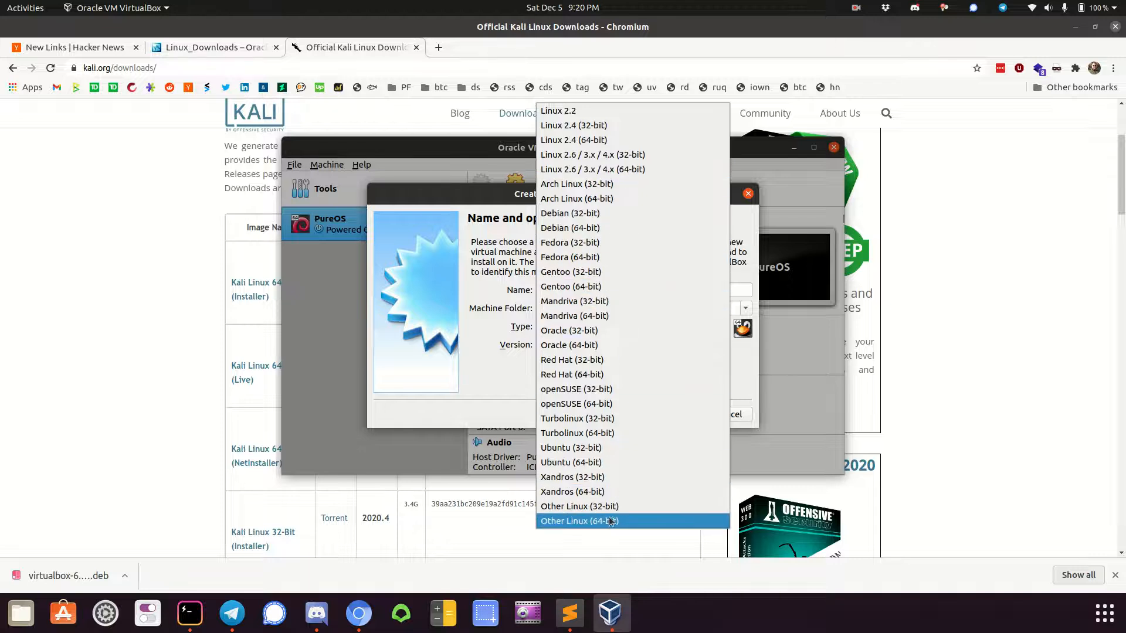
pyautogui.click(610, 169)
pyautogui.click(669, 418)
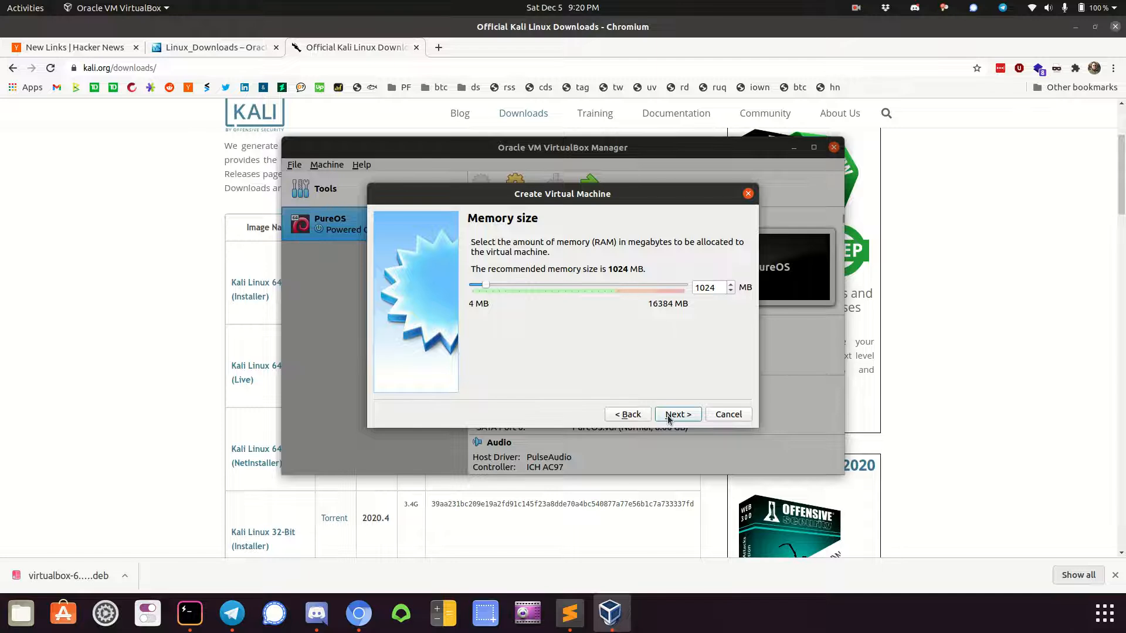
# Allocate 8192 MB of memory to the new virtual machine and accept the memory size
pyautogui.click(614, 284)
pyautogui.click(610, 285)
pyautogui.click(611, 285)
pyautogui.click(611, 286)
pyautogui.click(610, 286)
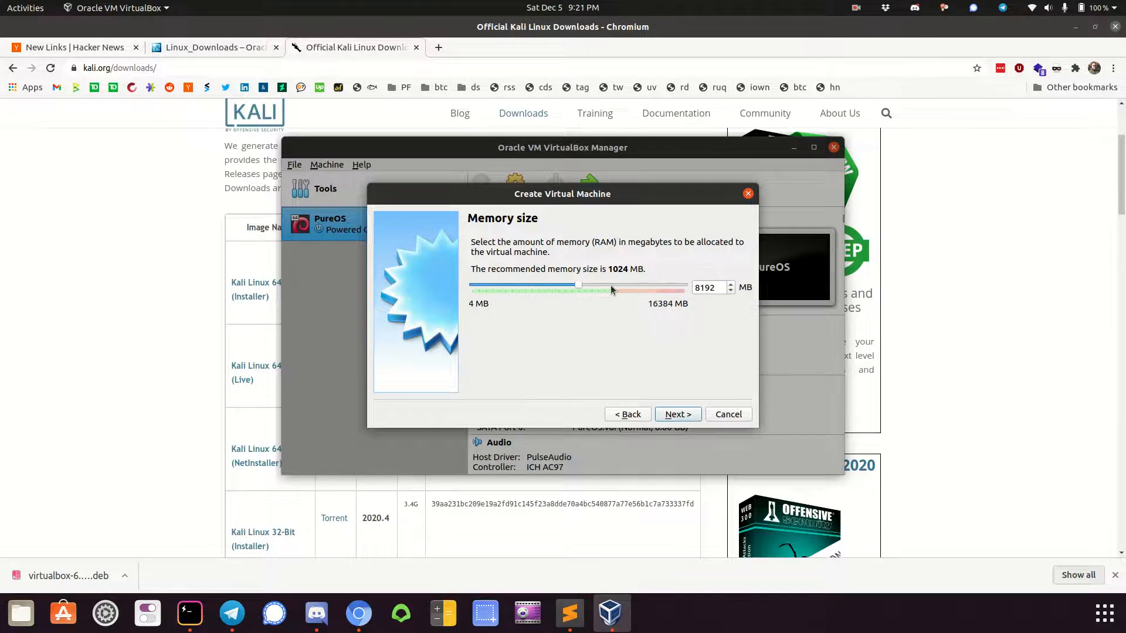
pyautogui.click(677, 414)
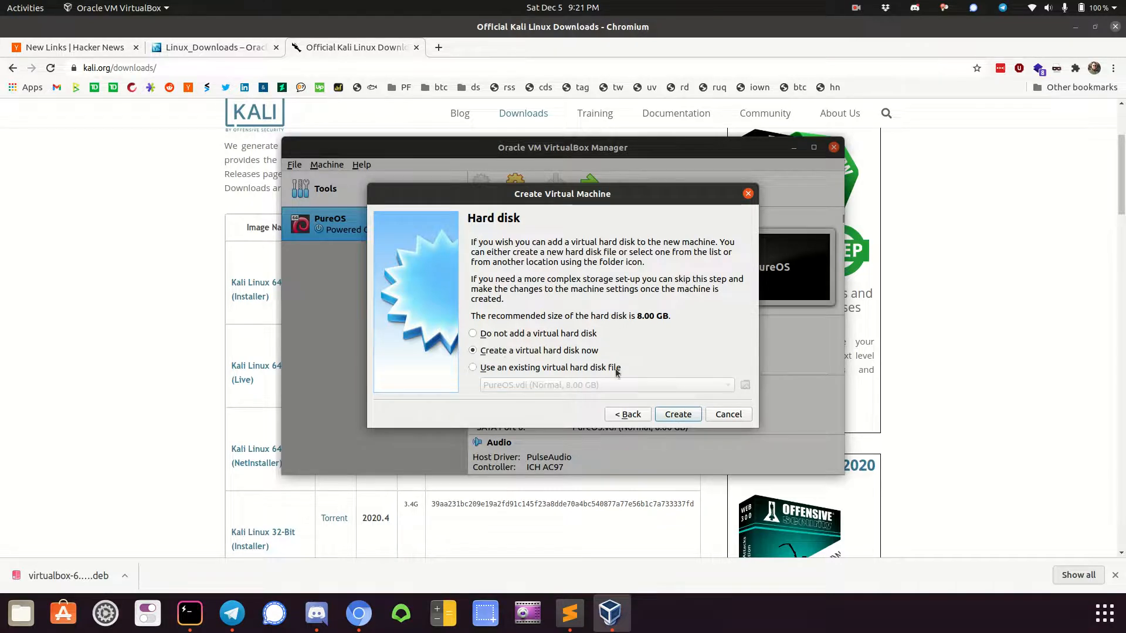
# Create a dynamically allocated VDI virtual hard disk of 10 GB for the Kali machine
pyautogui.click(663, 414)
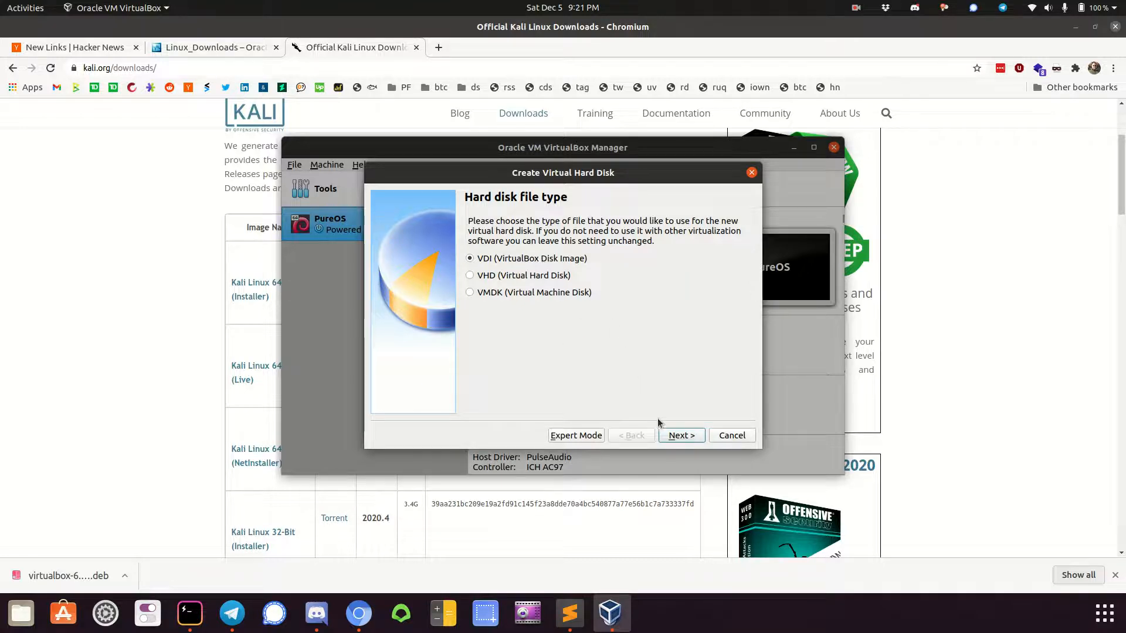
pyautogui.click(670, 439)
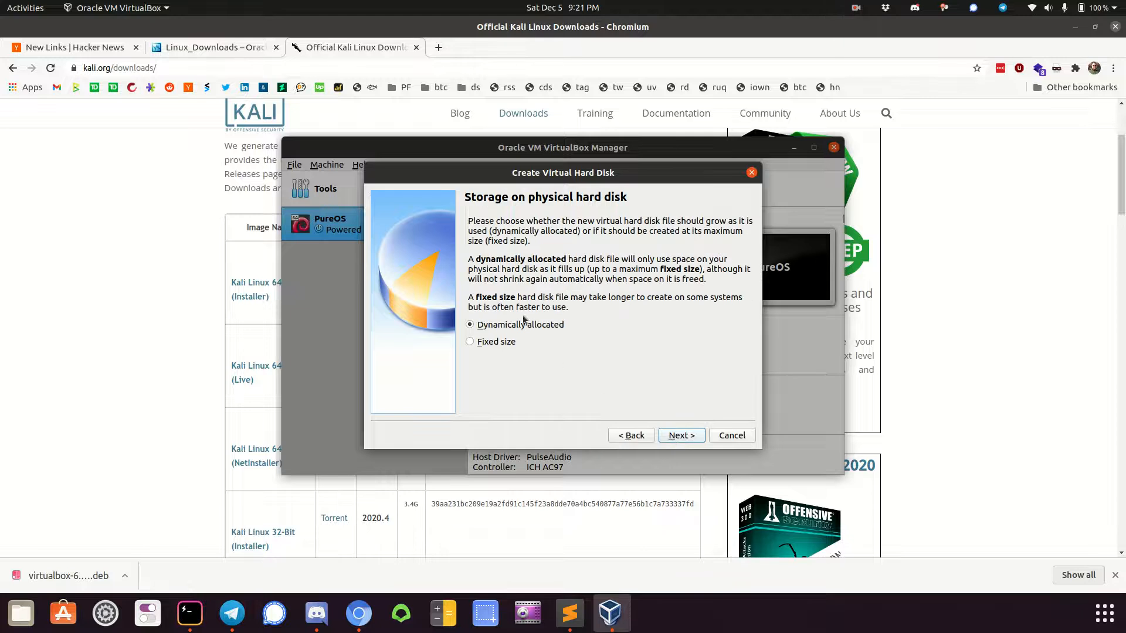
pyautogui.click(679, 438)
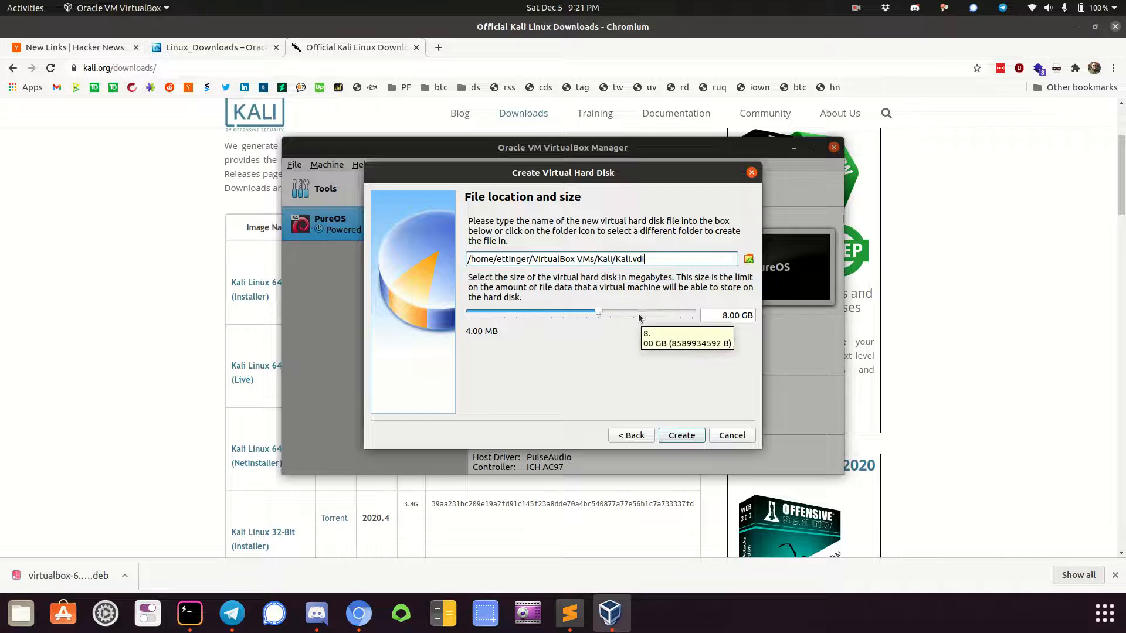
pyautogui.click(725, 317)
pyautogui.press('BackSpace')
pyautogui.write('10')
pyautogui.click(683, 436)
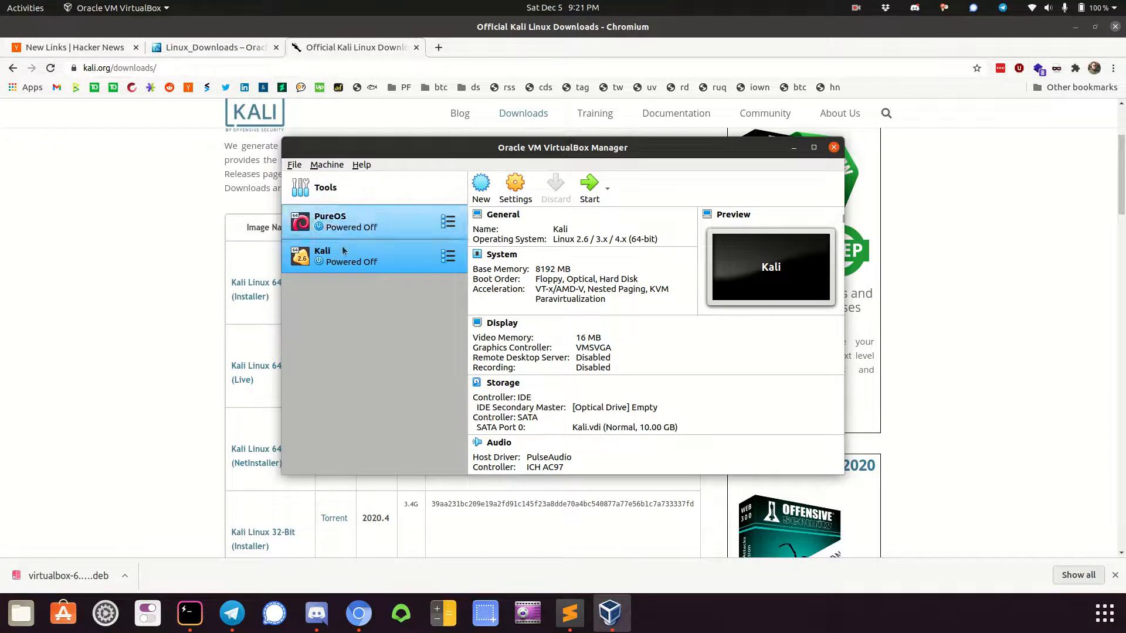
# Boot the Kali virtual machine with kali-linux-2020.4-installer-amd64.iso from the Downloads folder as its start-up disk
pyautogui.click(590, 186)
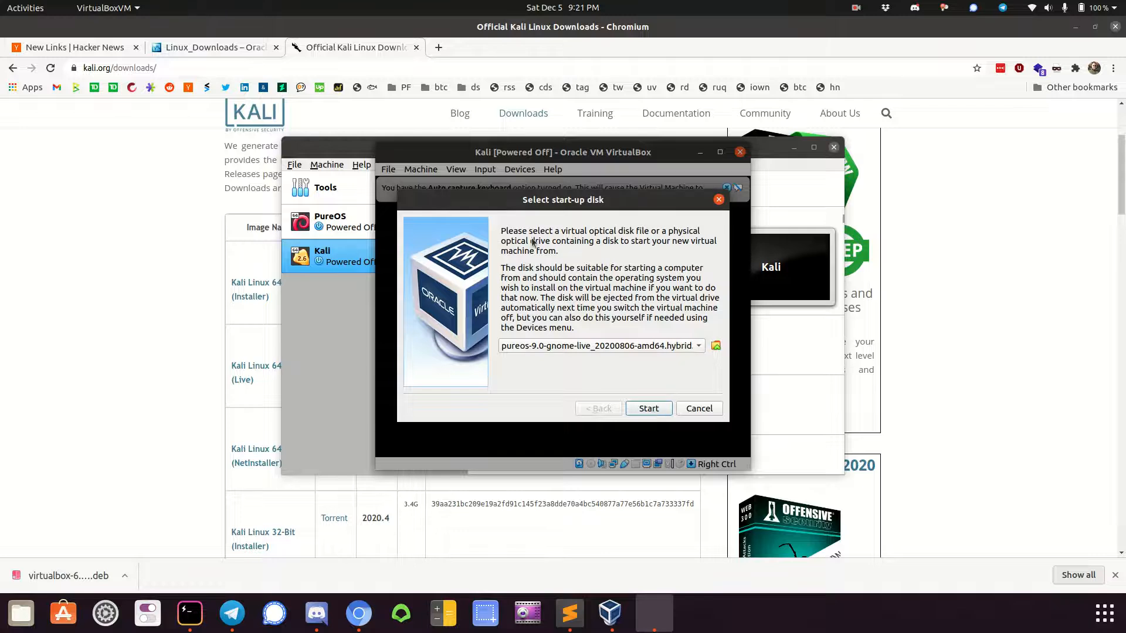
pyautogui.click(714, 346)
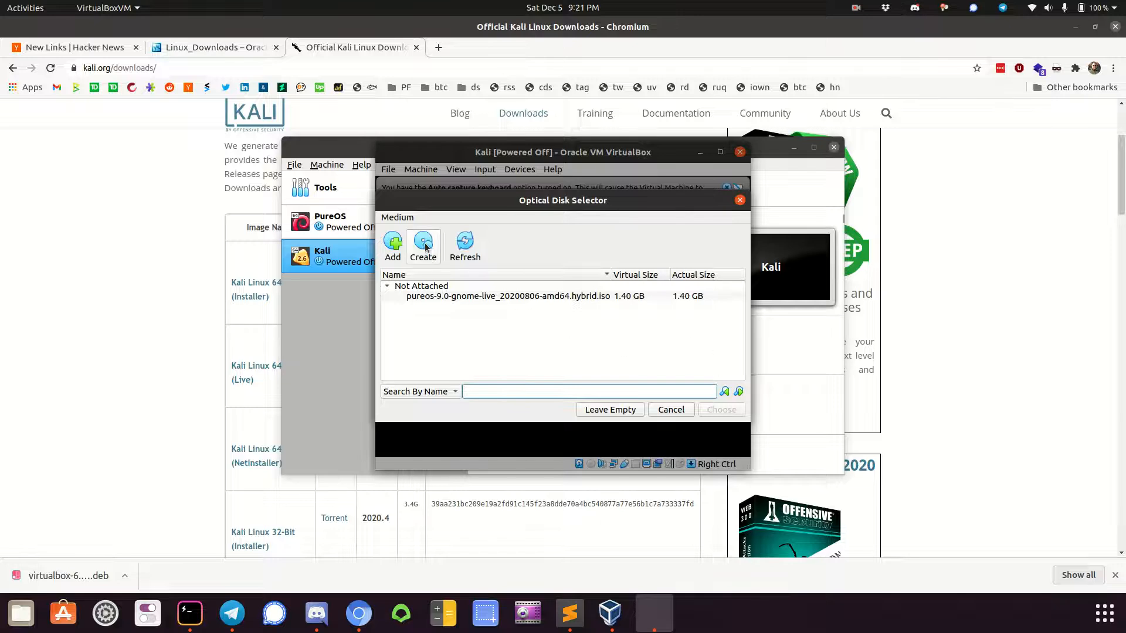
pyautogui.click(392, 245)
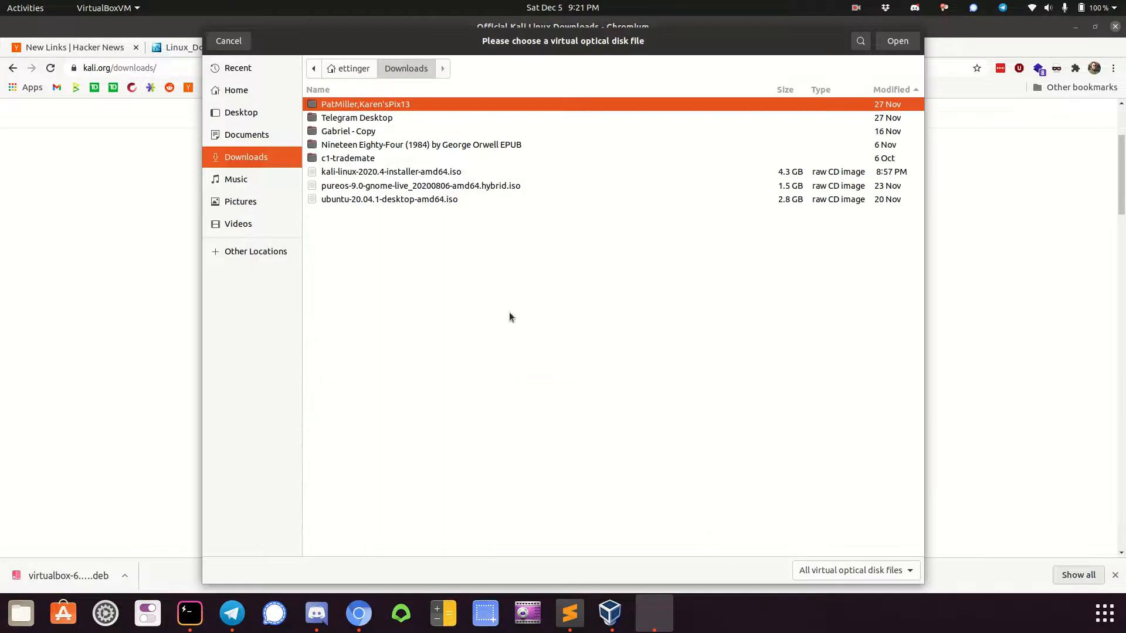
pyautogui.click(359, 171)
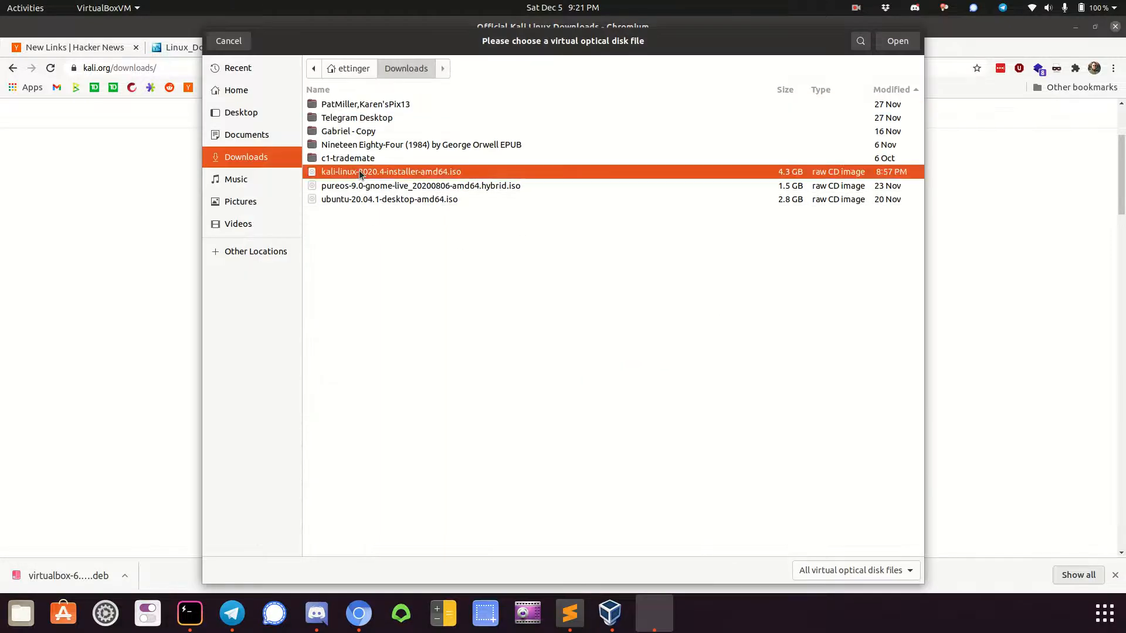
pyautogui.click(897, 41)
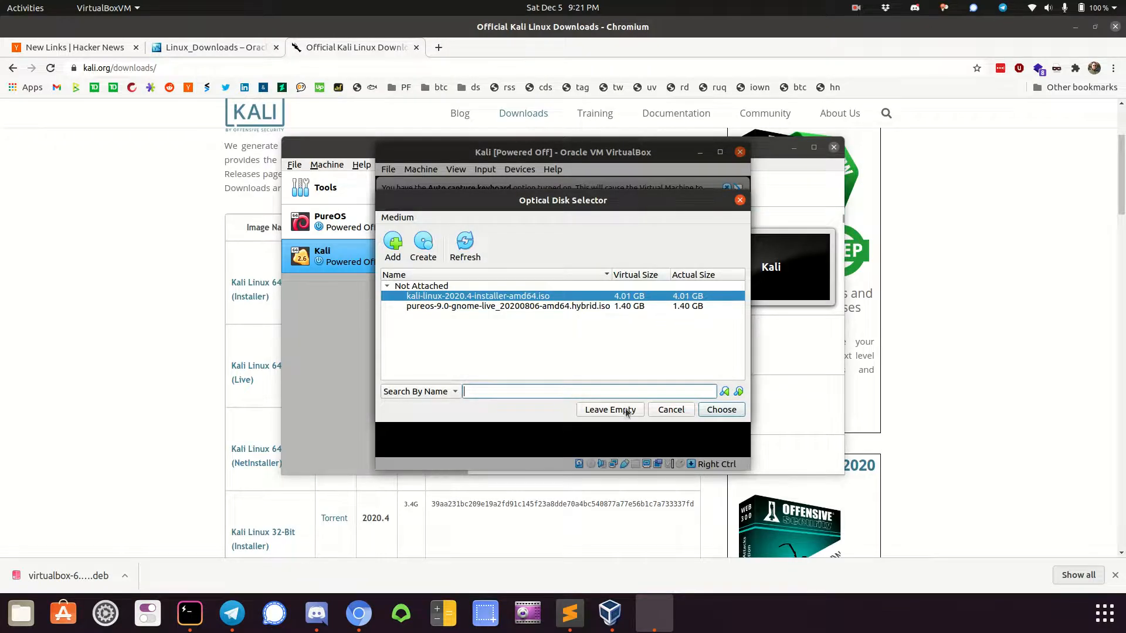
pyautogui.click(712, 404)
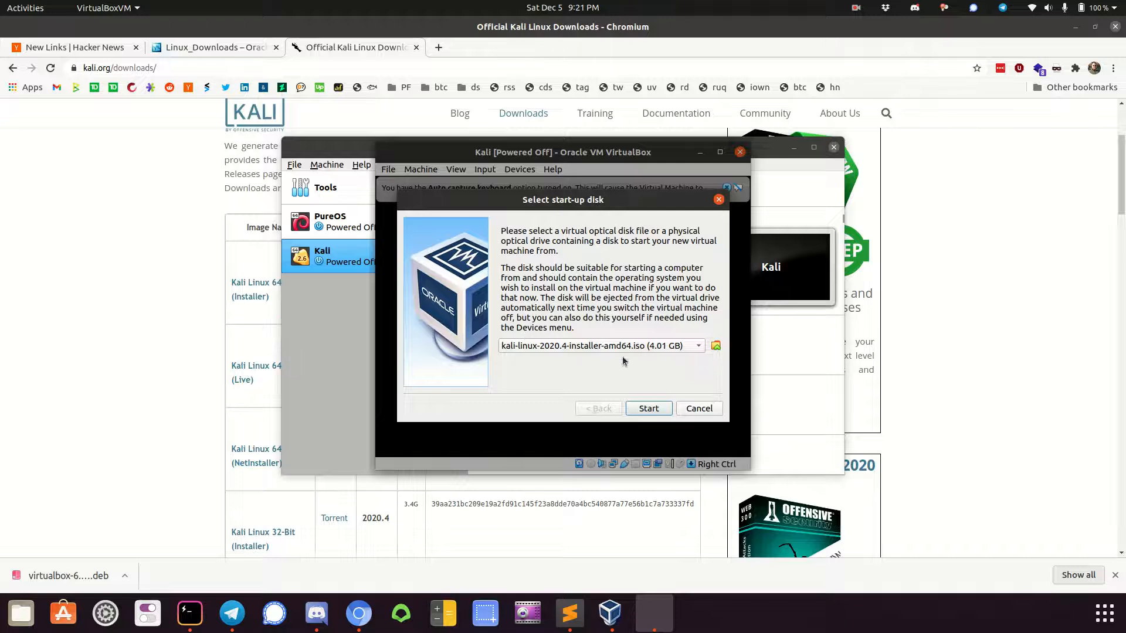
pyautogui.click(648, 409)
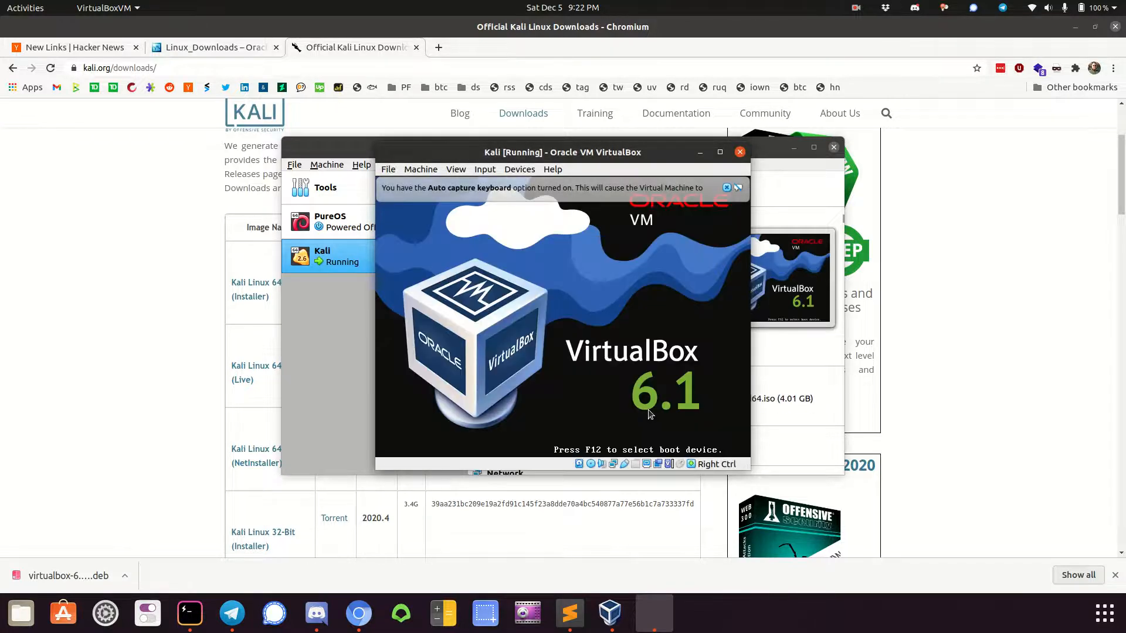
# Launch the graphical install, dismissing the VirtualBox notices, and accept English as the language and United States as the location
pyautogui.click(726, 188)
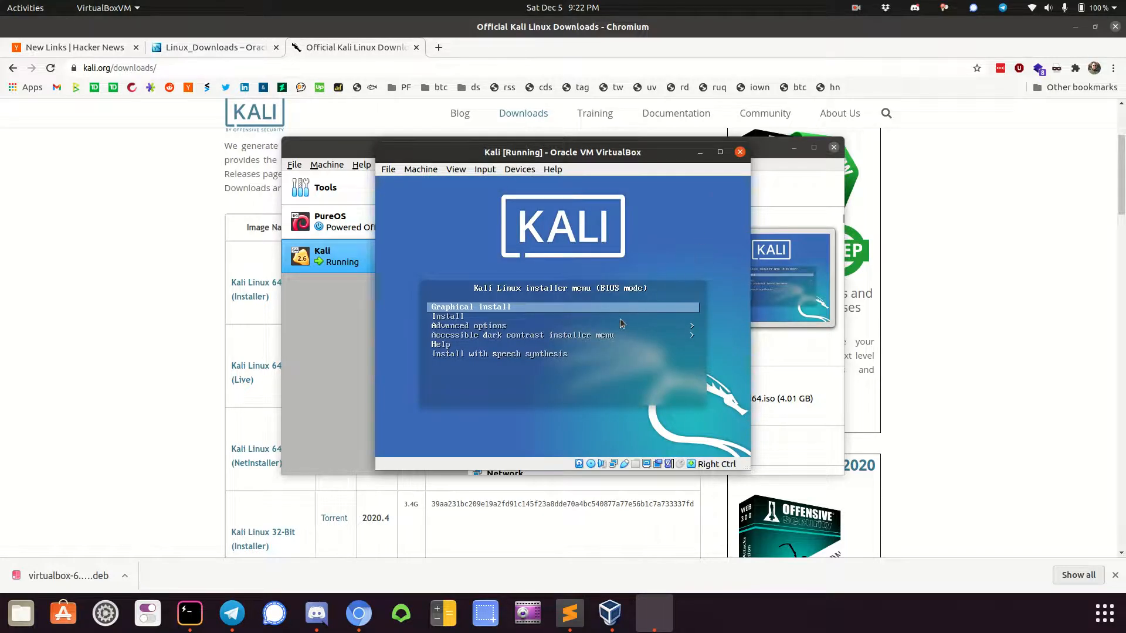
pyautogui.press('Return')
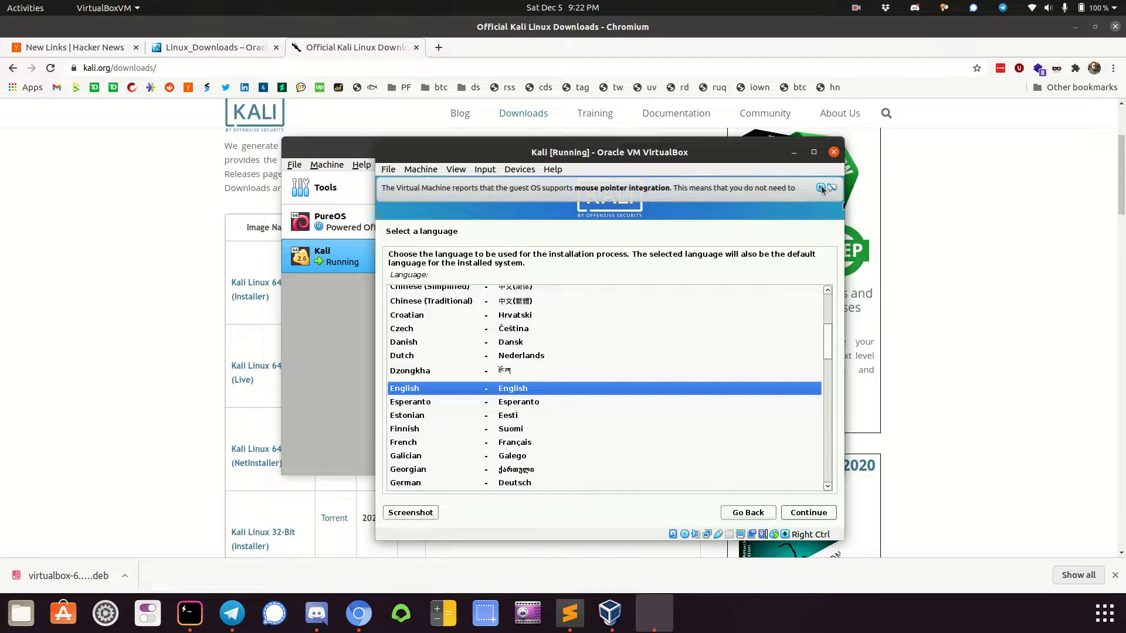
pyautogui.click(821, 188)
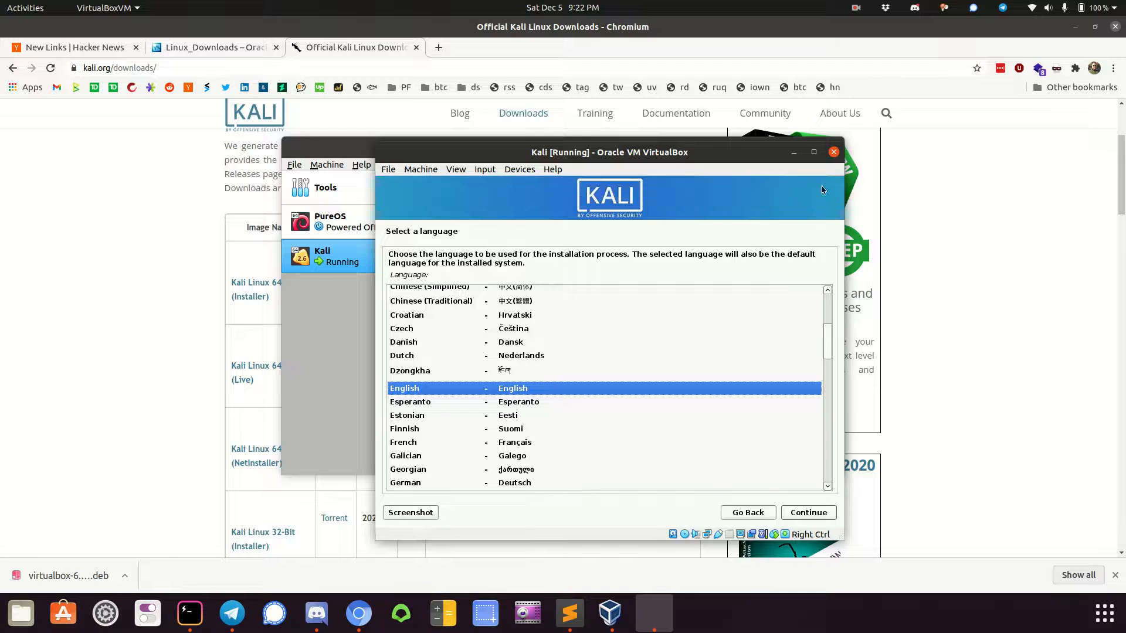
pyautogui.click(812, 512)
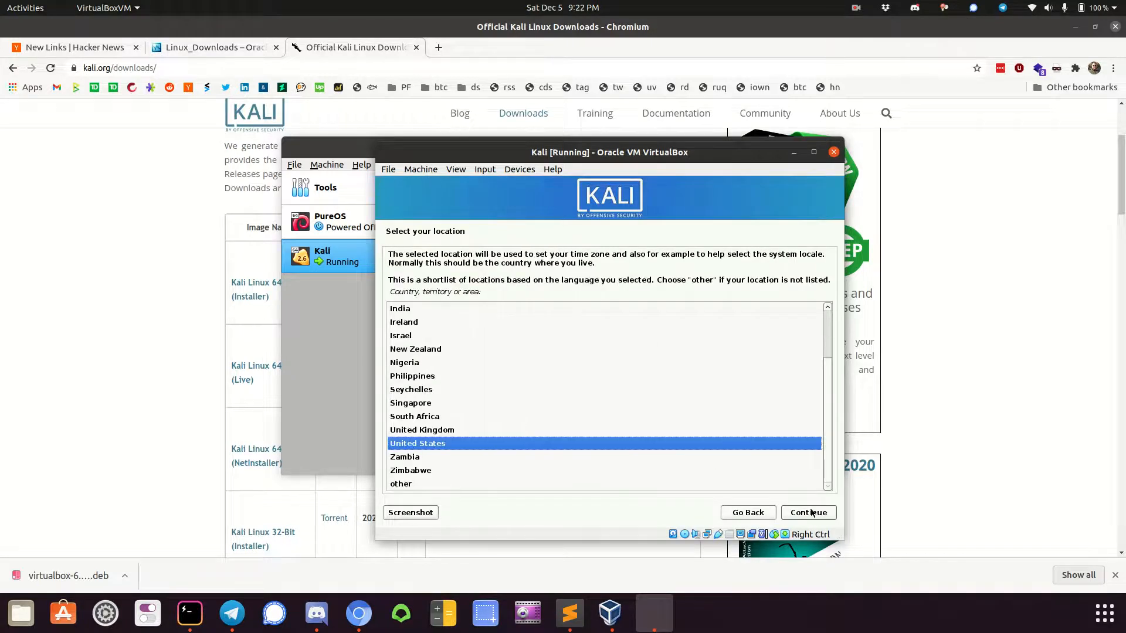
pyautogui.click(812, 512)
pyautogui.click(811, 512)
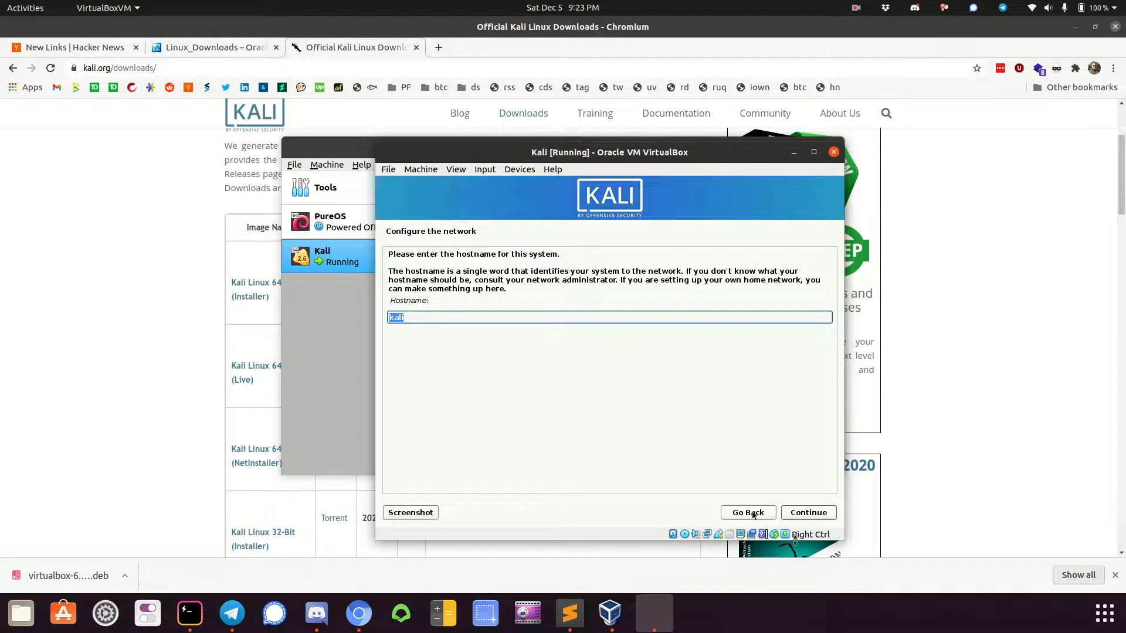
# Keep kali as the hostname with an empty domain name, and set the new user's full name to kali
pyautogui.click(822, 513)
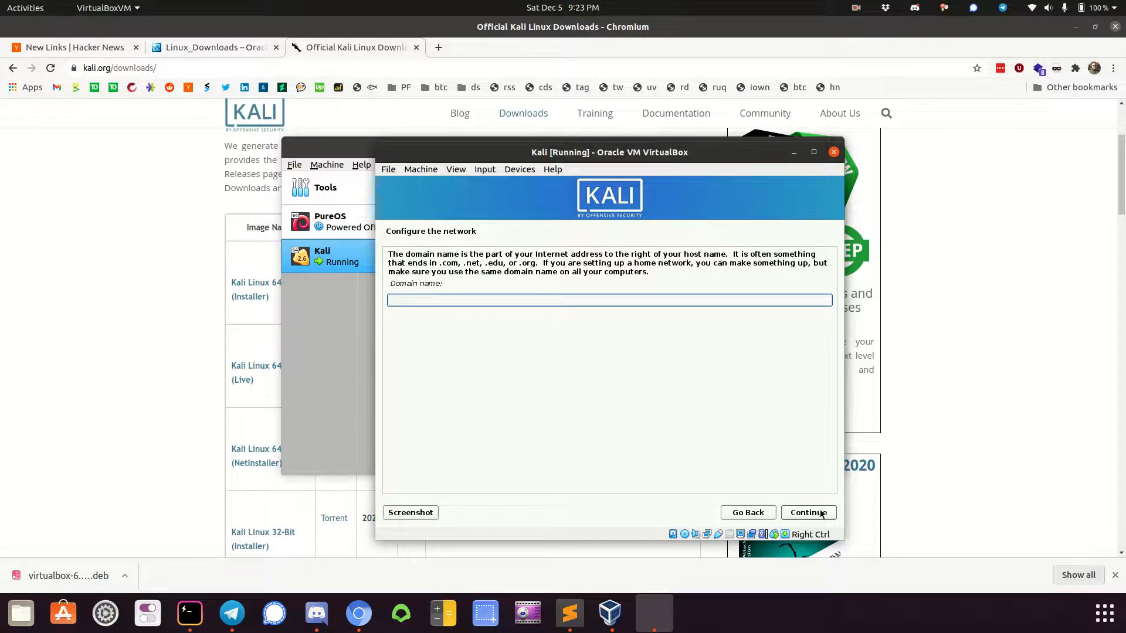
pyautogui.click(822, 513)
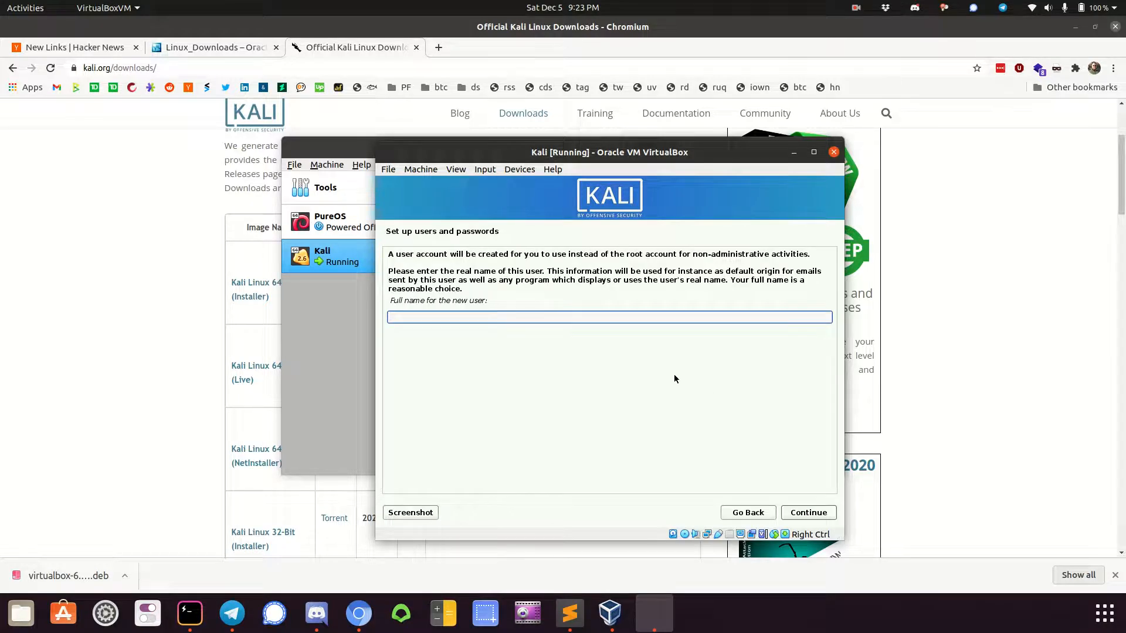
pyautogui.write('kali')
pyautogui.click(808, 513)
pyautogui.click(808, 513)
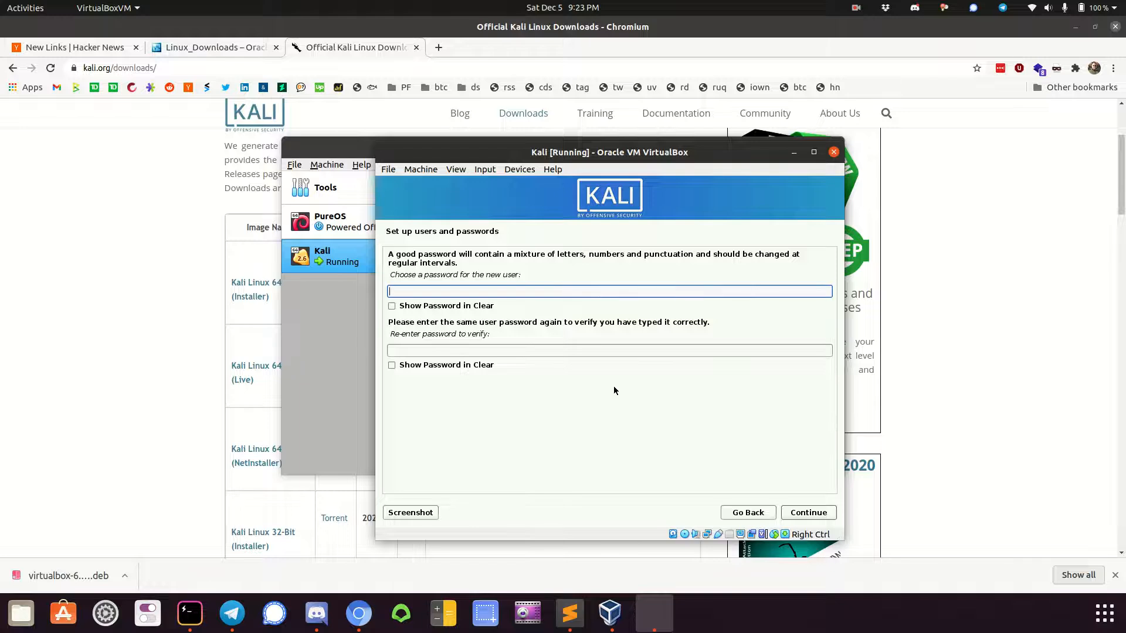
# Enter and re-enter the new user's password, and submit it
pyautogui.write('kali123456')
pyautogui.press('Tab')
pyautogui.press('Tab')
pyautogui.write('kali123456')
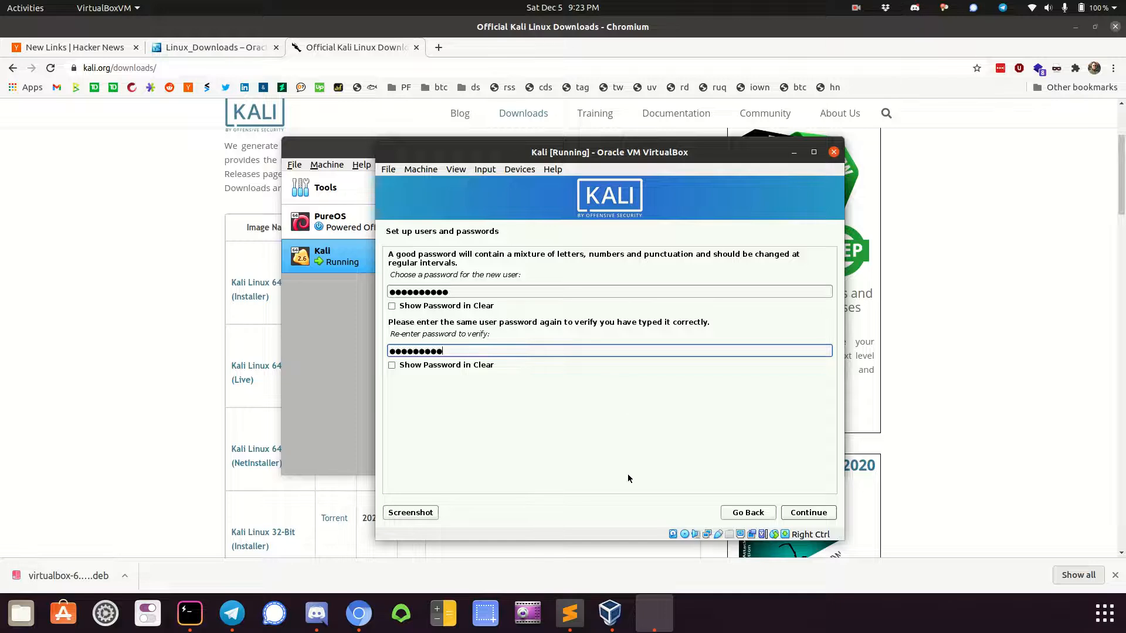
pyautogui.click(801, 512)
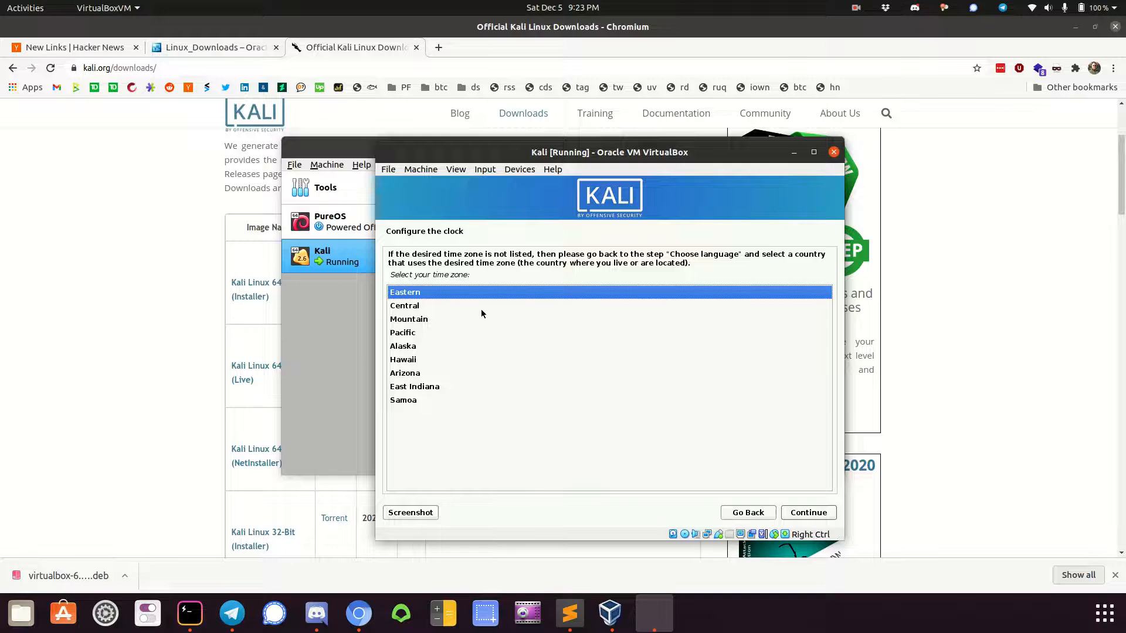
# Set the system clock to the Pacific time zone
pyautogui.click(473, 320)
pyautogui.click(486, 333)
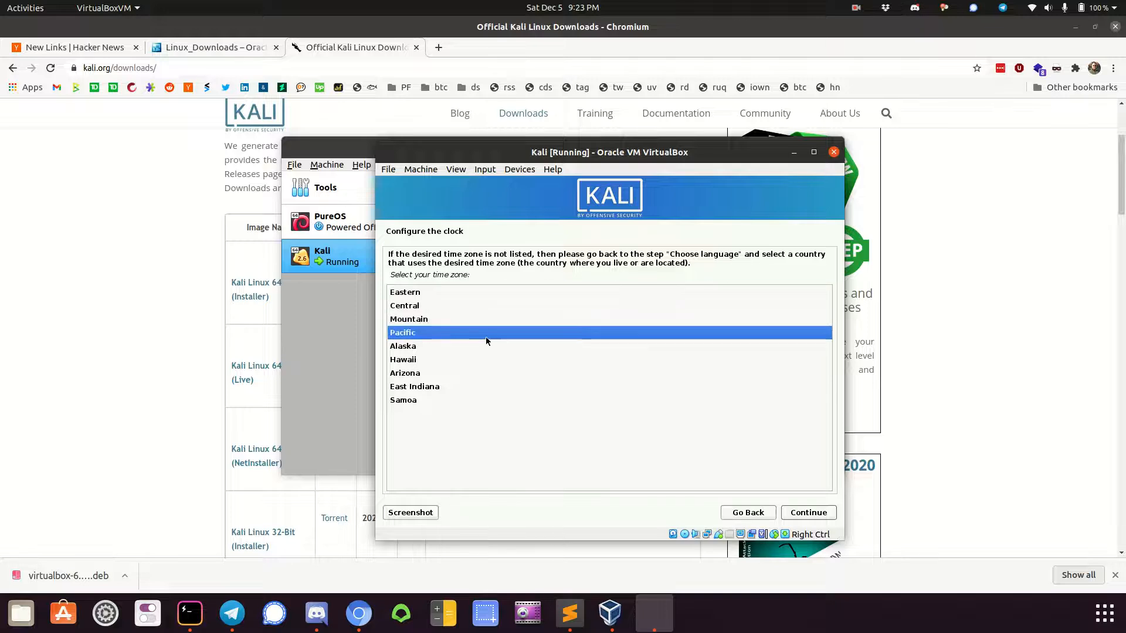
pyautogui.click(798, 516)
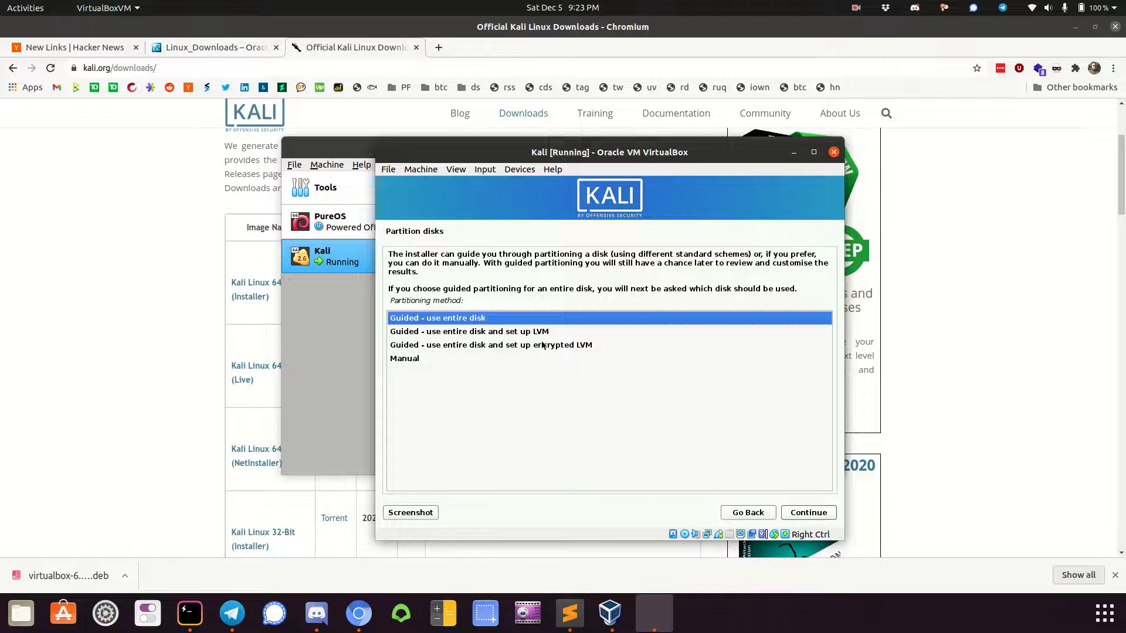
# Partition the entire virtual disk with the guided method, all files in one partition, and write the changes to disk
pyautogui.click(811, 515)
pyautogui.click(810, 515)
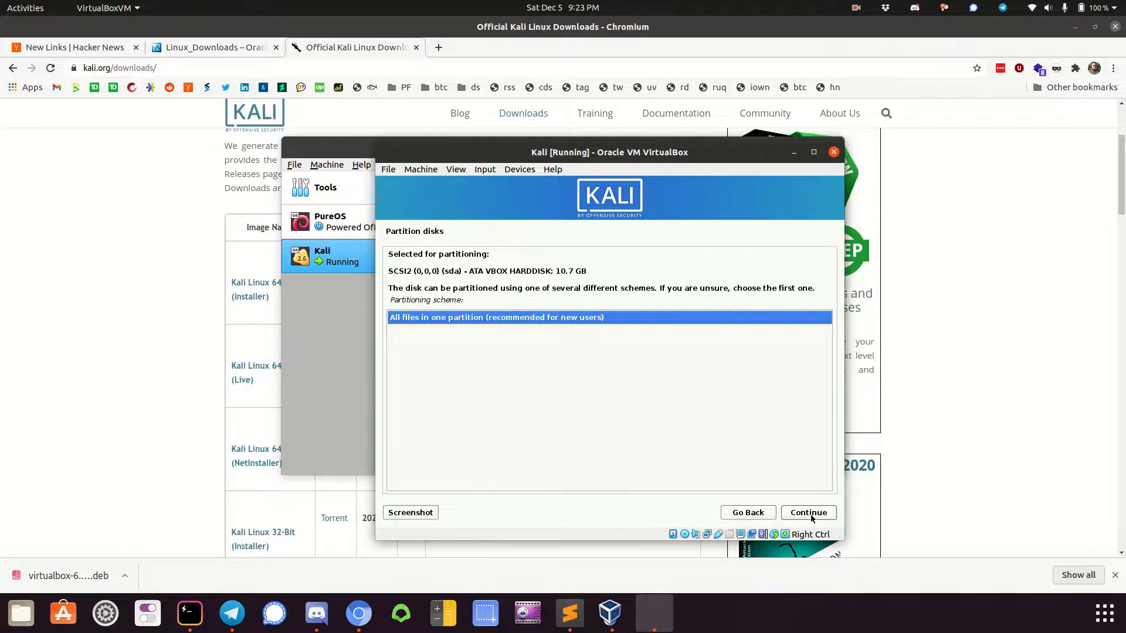
pyautogui.click(810, 513)
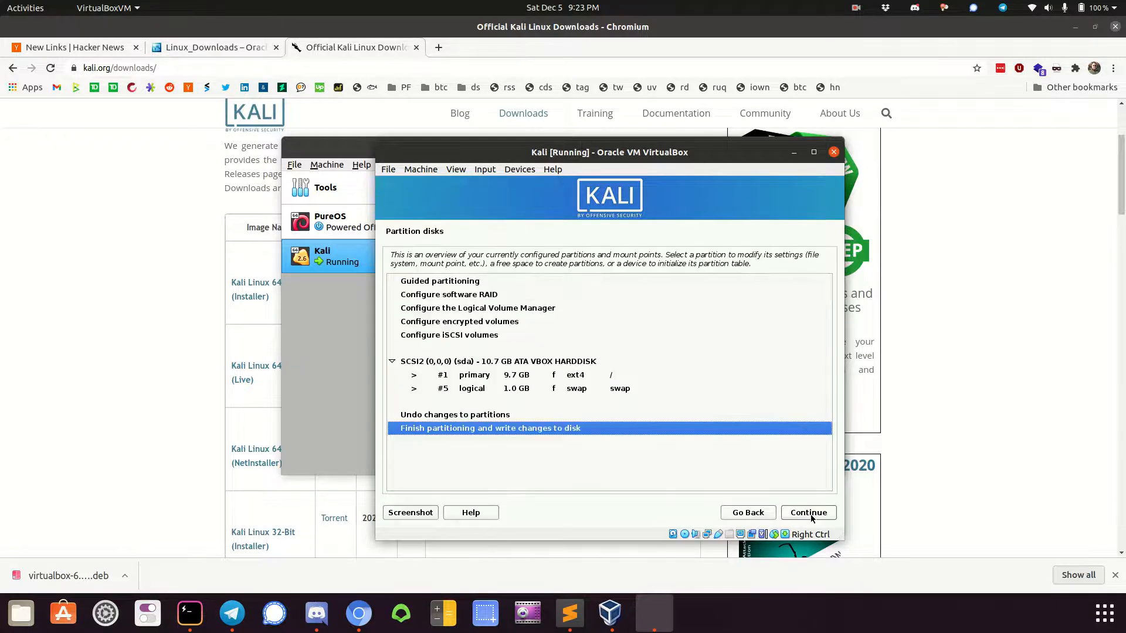
pyautogui.click(811, 516)
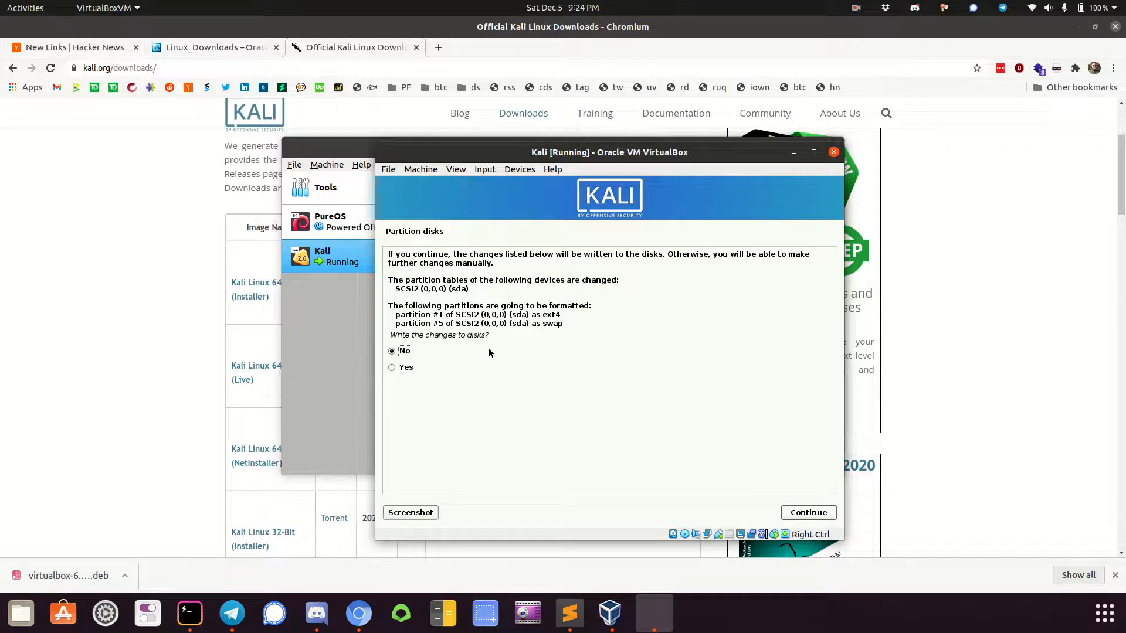
pyautogui.click(412, 369)
pyautogui.click(808, 516)
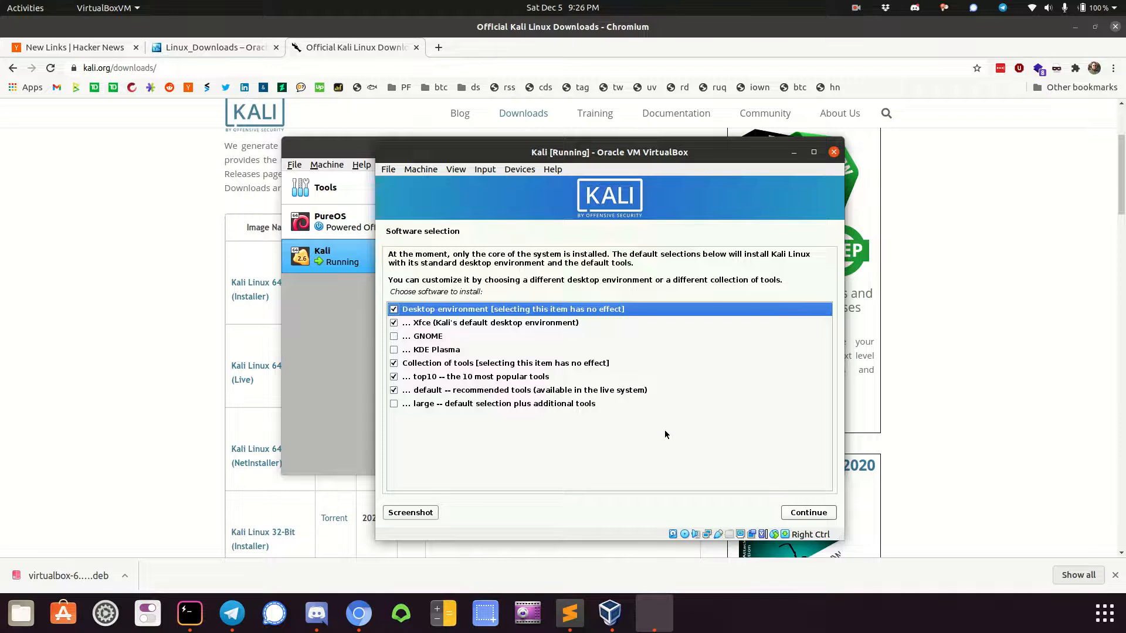
# Add the large tool collection to the default software selection and start installing the software
pyautogui.click(554, 404)
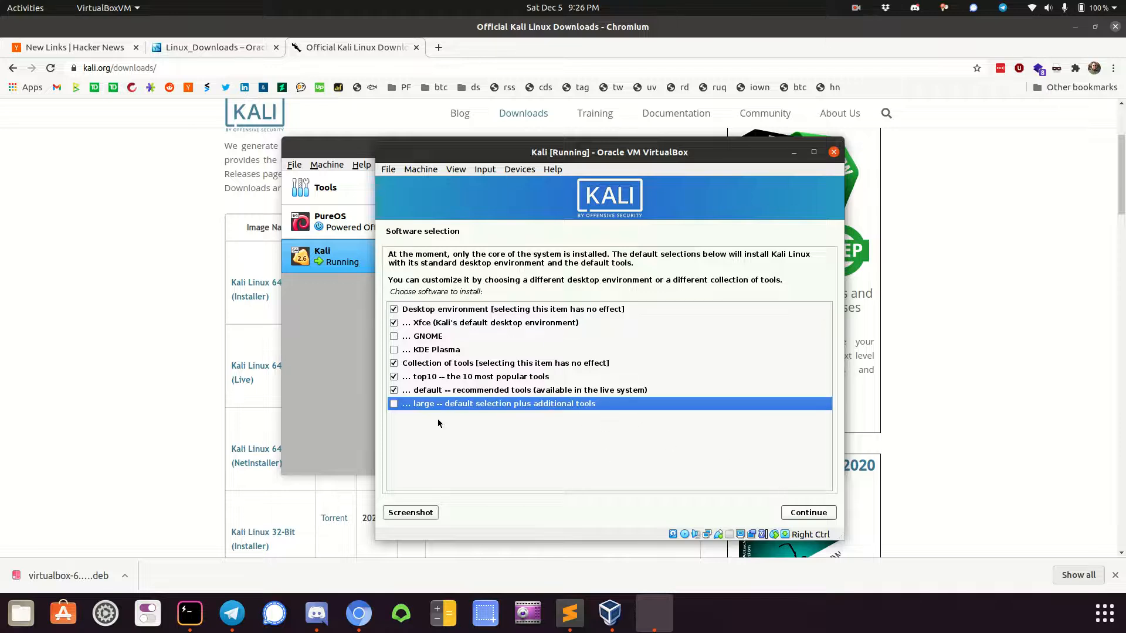
pyautogui.click(394, 404)
pyautogui.click(797, 513)
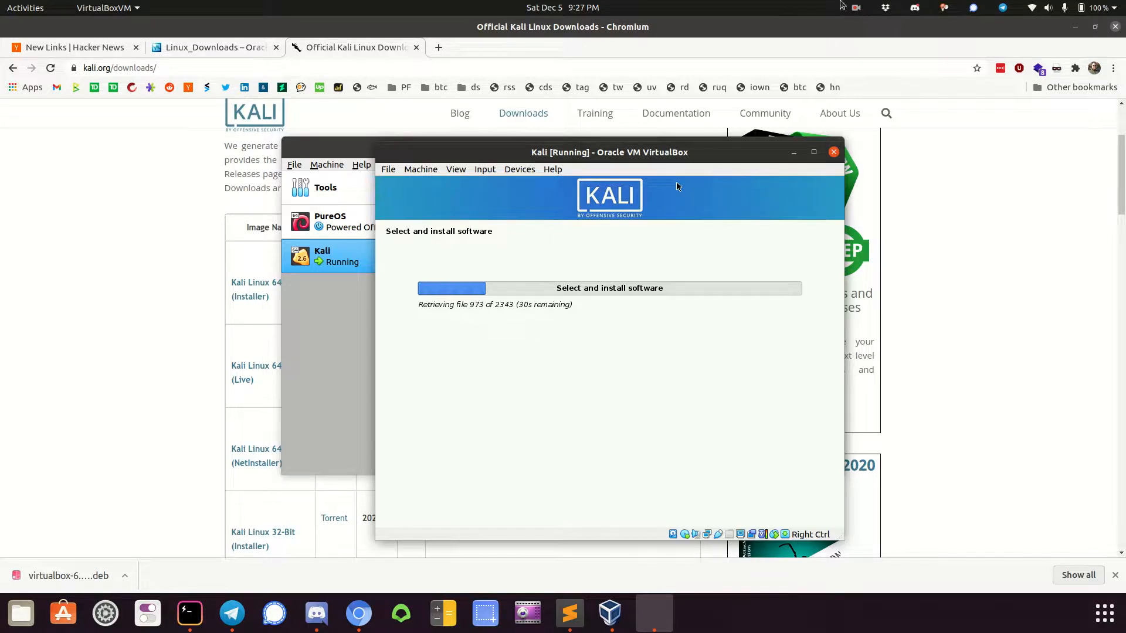
pyautogui.click(856, 8)
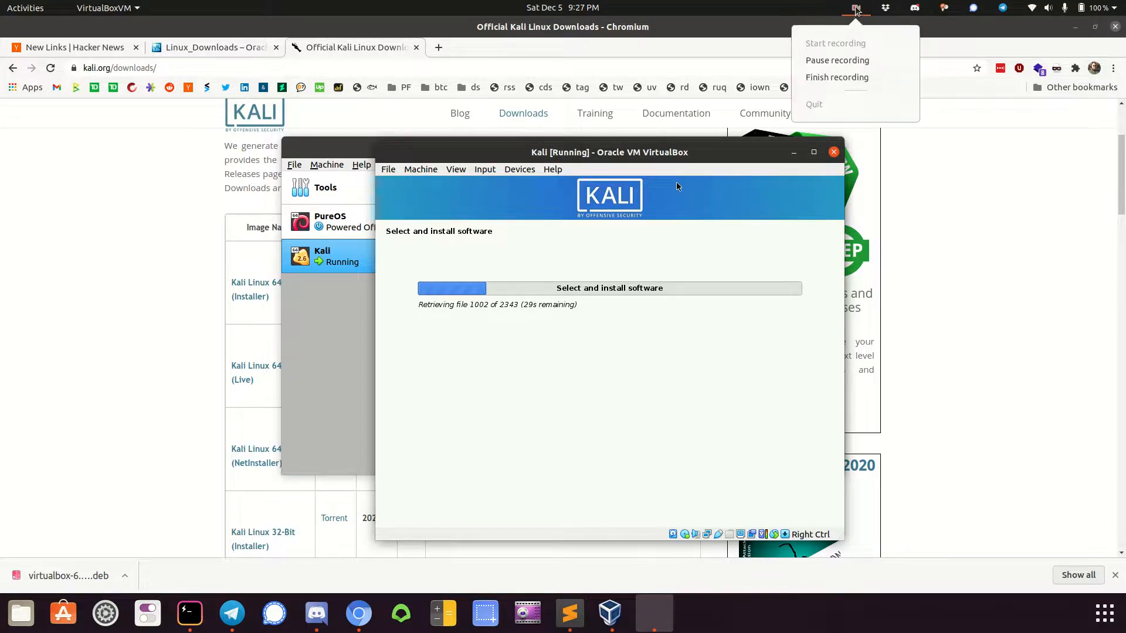
pyautogui.click(851, 60)
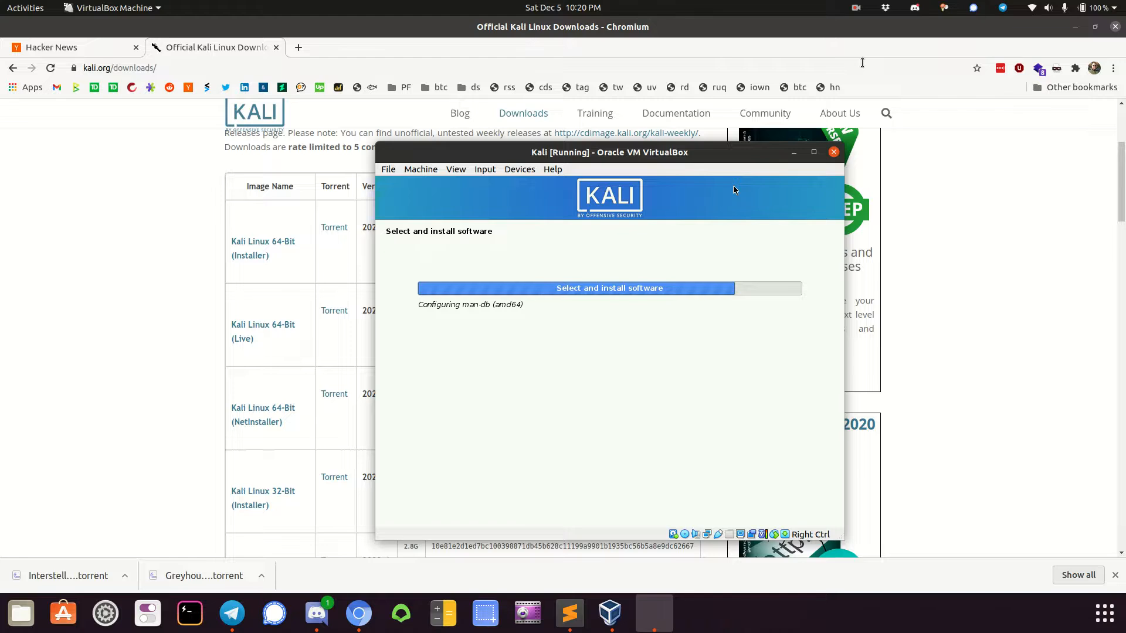
pyautogui.click(857, 8)
pyautogui.click(836, 60)
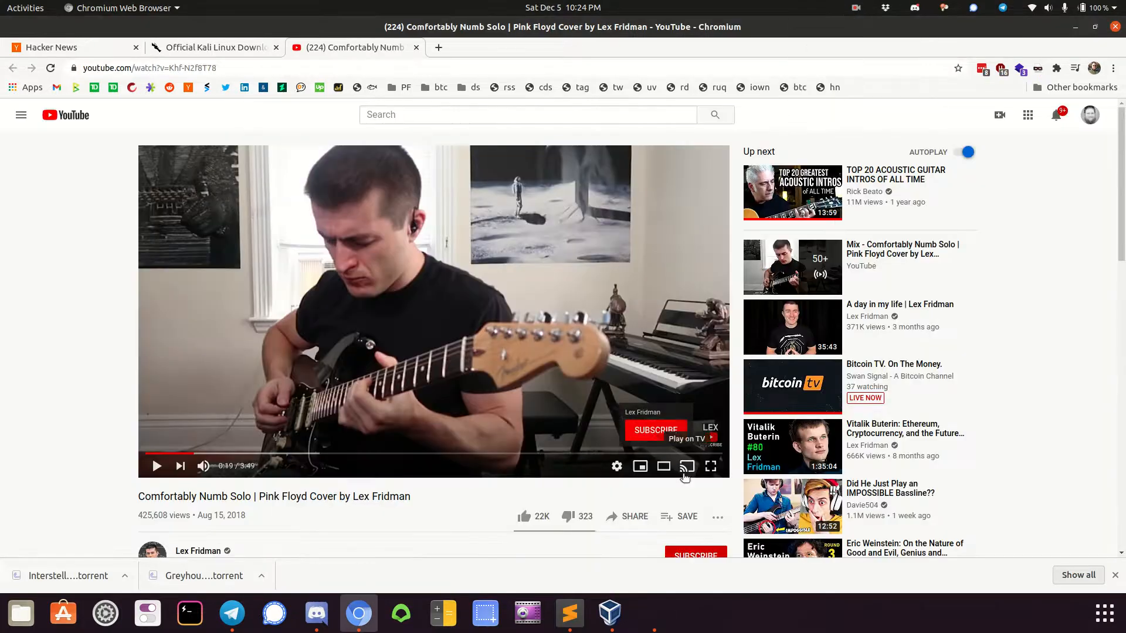
# Switch back to the Kali virtual machine and install the GRUB boot loader to the primary drive, /dev/sda
pyautogui.click(649, 602)
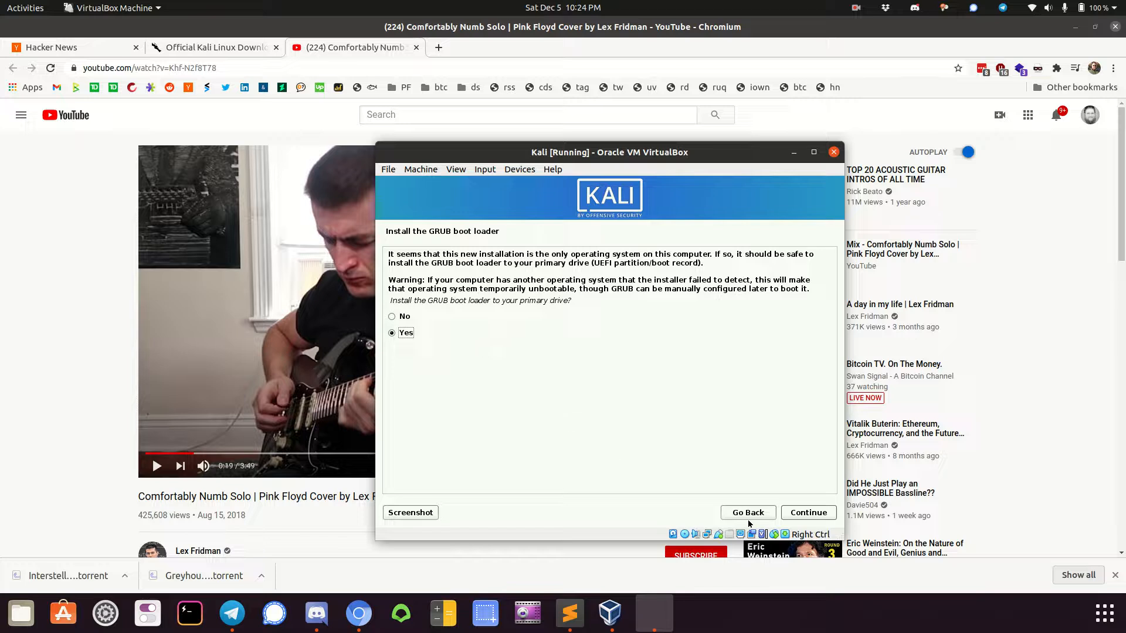
pyautogui.click(805, 515)
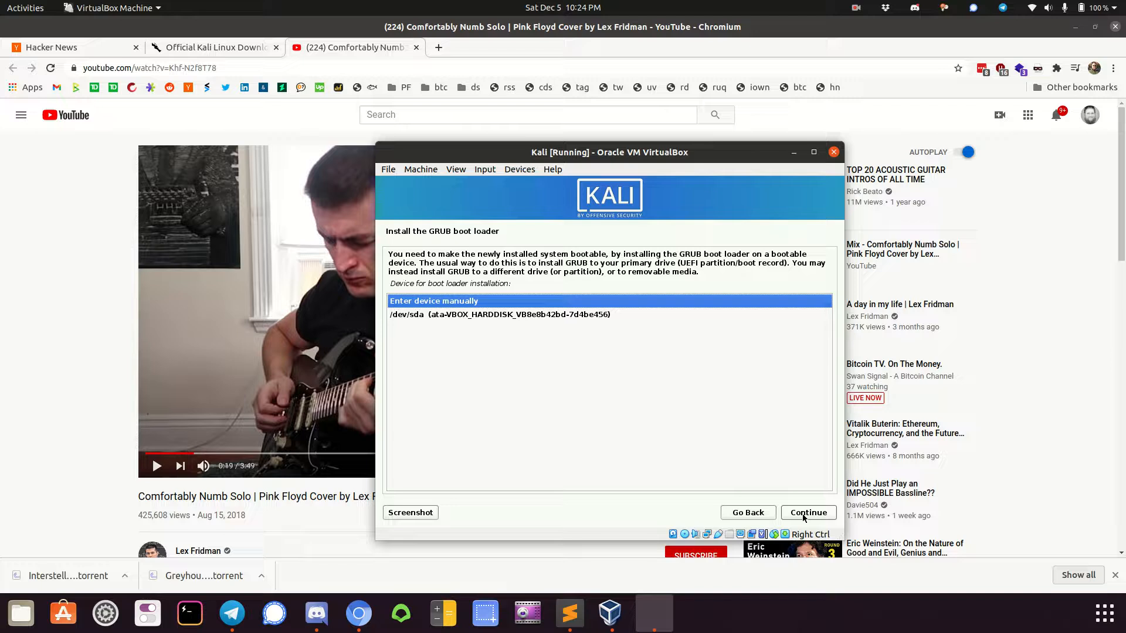
pyautogui.click(616, 317)
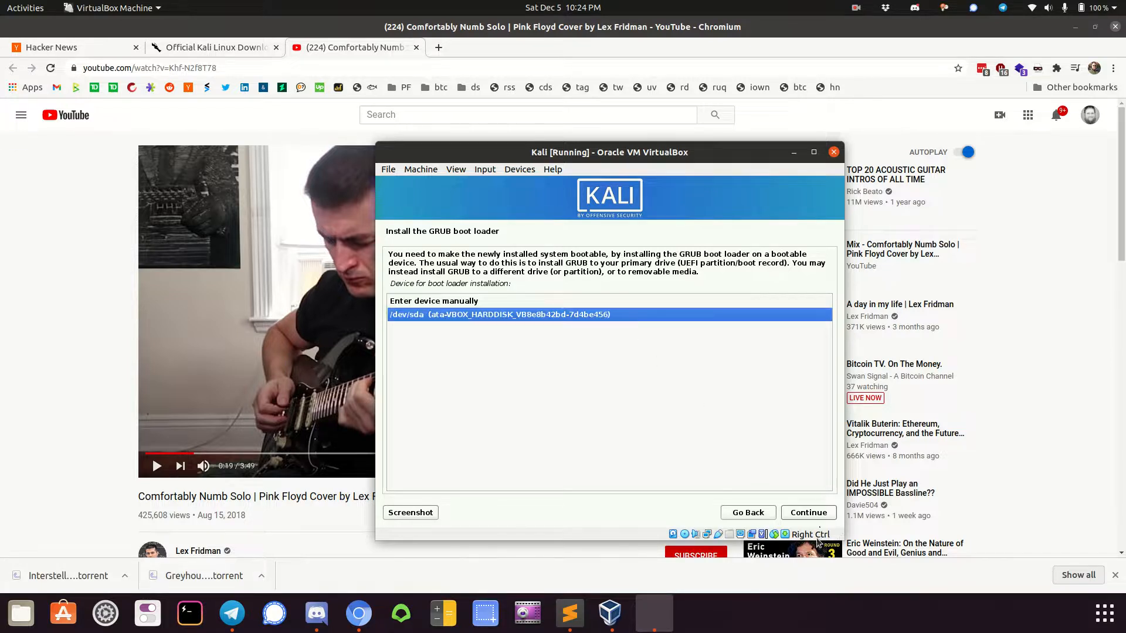
pyautogui.click(801, 511)
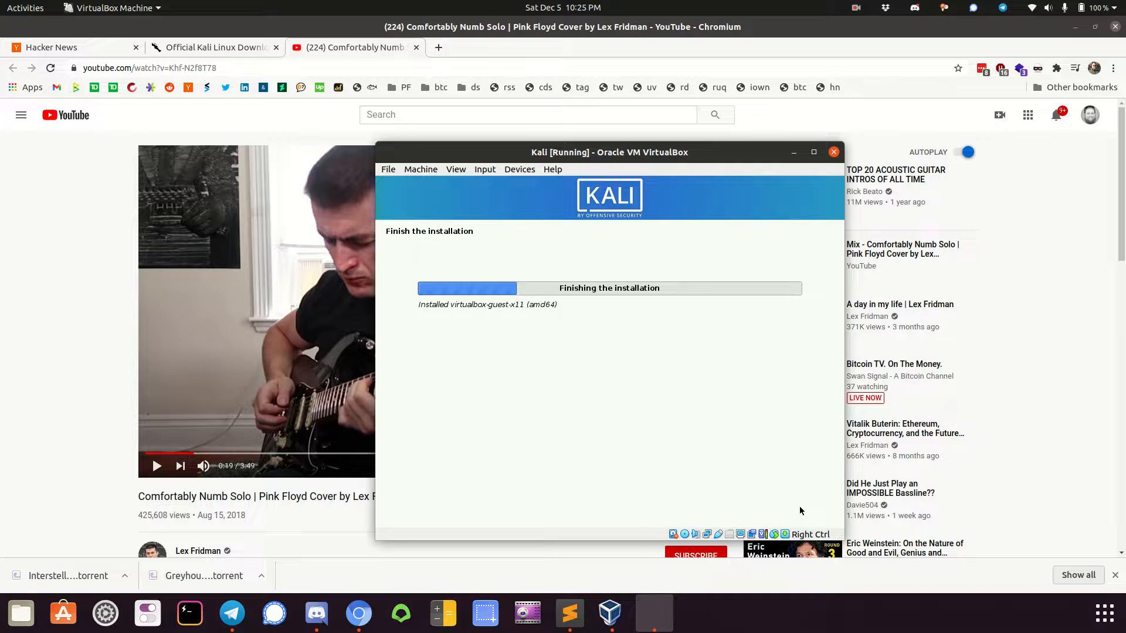
# Close the YouTube tab in Chromium and return to the Kali virtual machine window
pyautogui.click(416, 48)
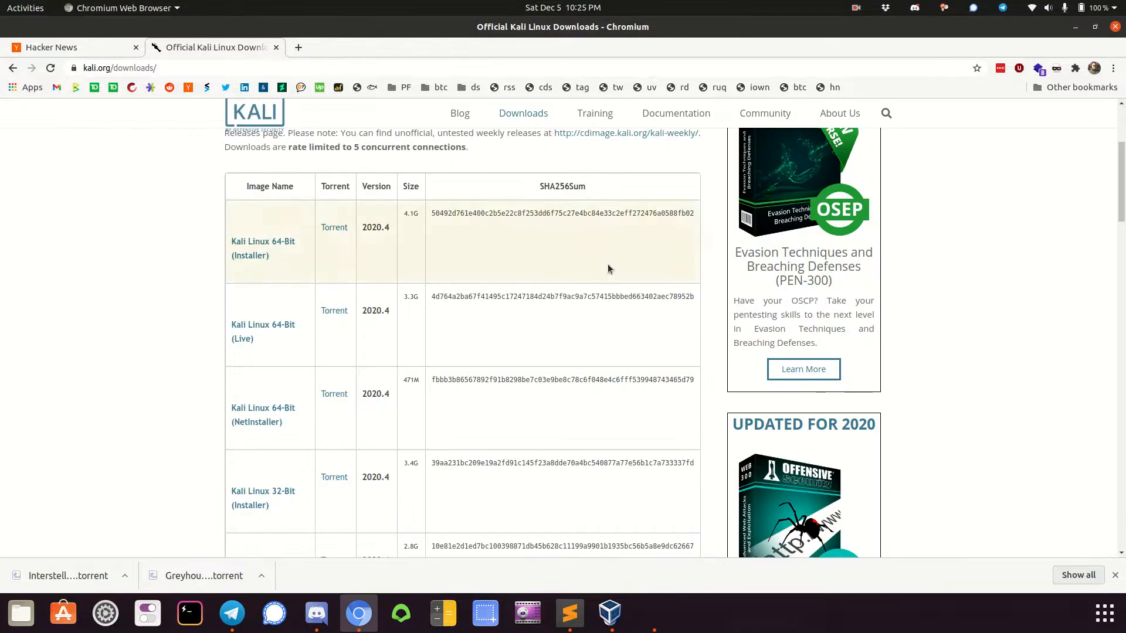
pyautogui.click(651, 623)
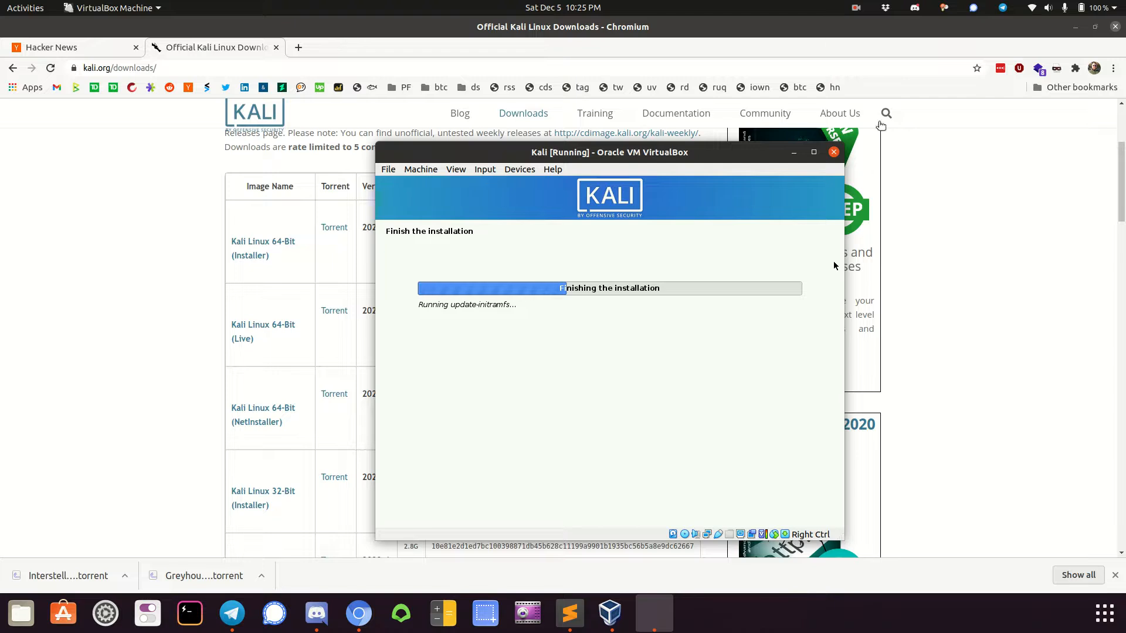
pyautogui.click(855, 13)
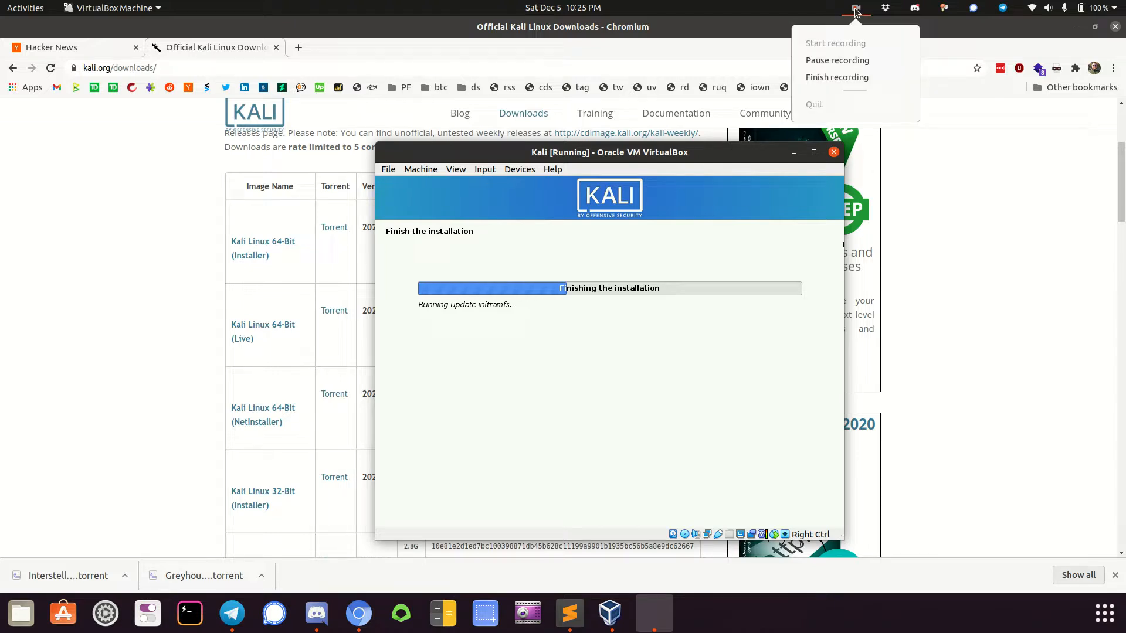
pyautogui.click(853, 60)
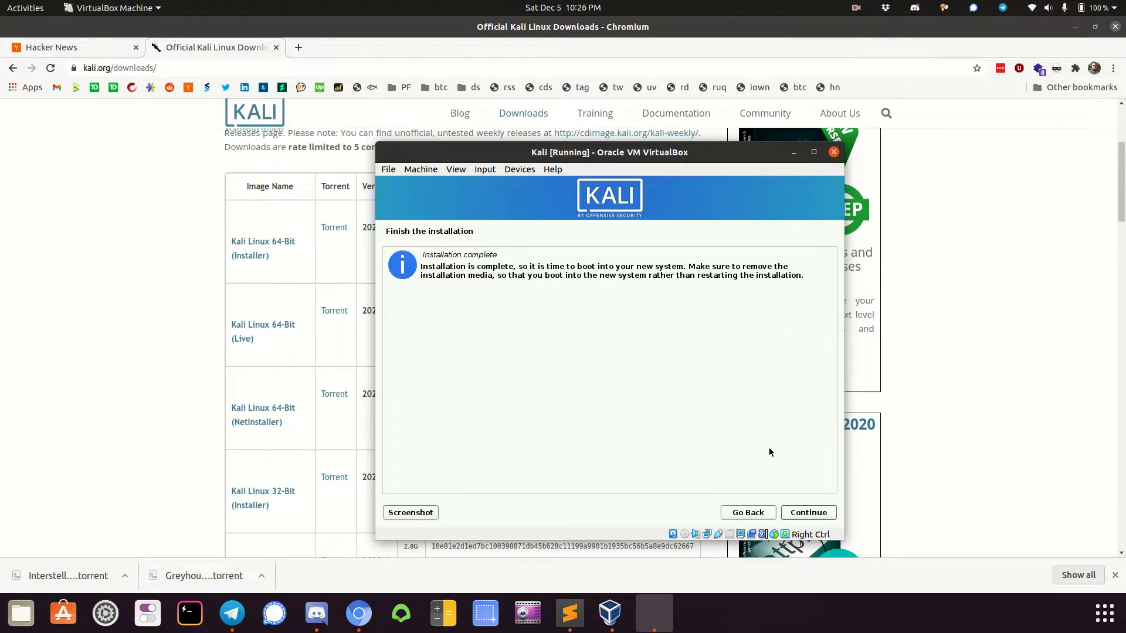
# Complete the installation by rebooting into the new Kali system and dismiss the mouse pointer integration message
pyautogui.click(807, 516)
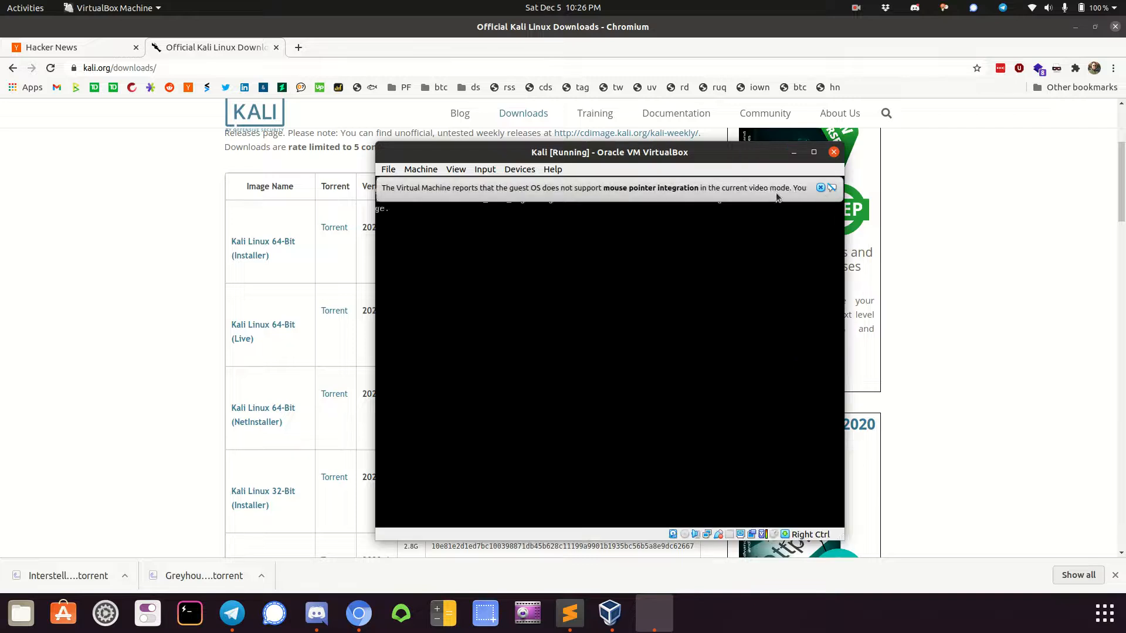
pyautogui.click(820, 189)
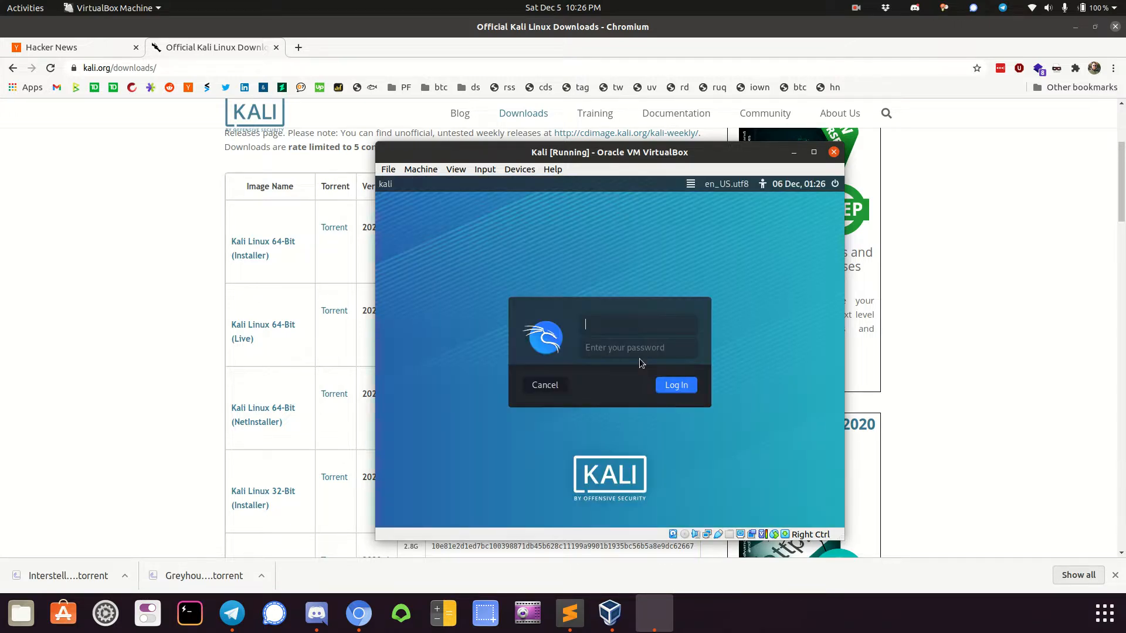
# Log in to the new Kali system as kali with the account password
pyautogui.write('kali')
pyautogui.press('Tab')
pyautogui.write('kalipass1')
pyautogui.press('Return')
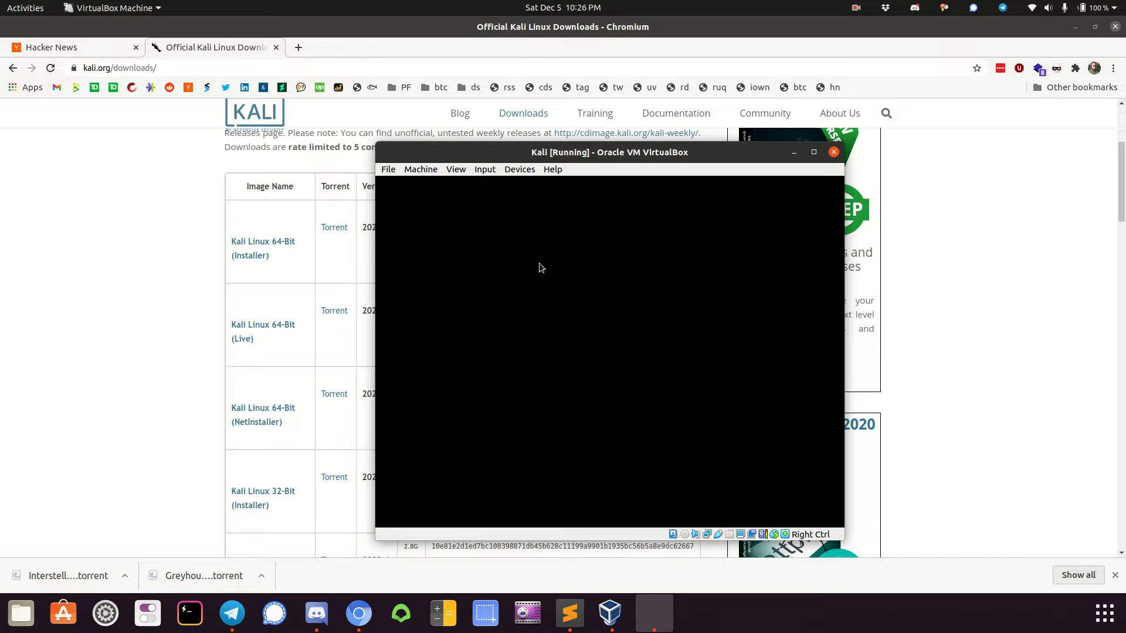
# Resize the virtual machine's Virtual Screen 1 to 1280x800 and move its window toward the middle of the host desktop
pyautogui.click(458, 170)
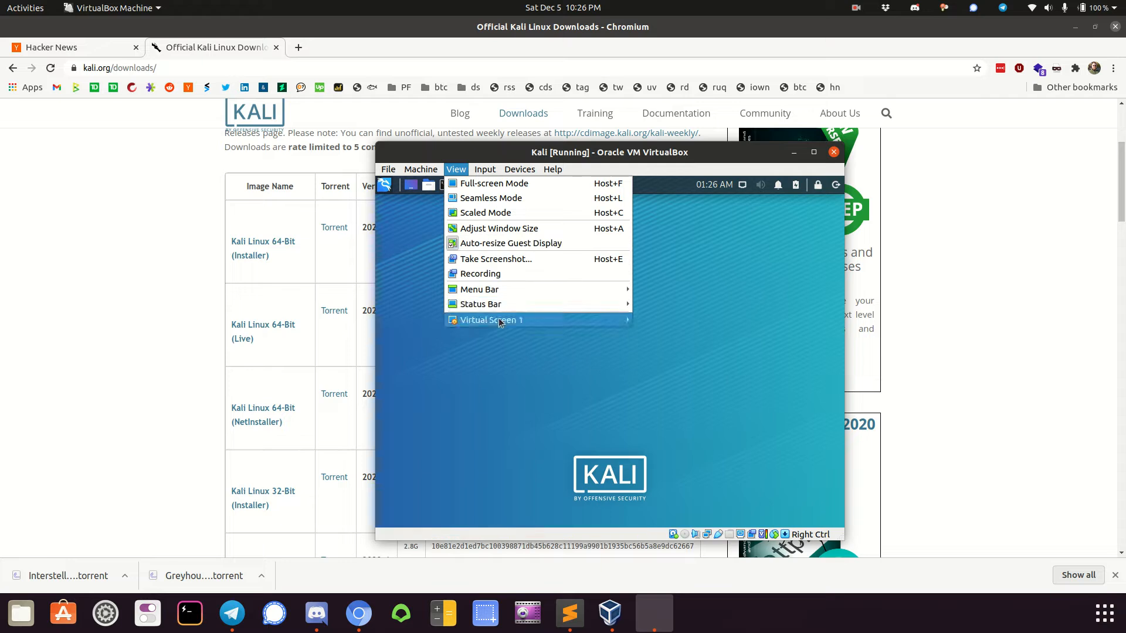
pyautogui.moveTo(493, 320)
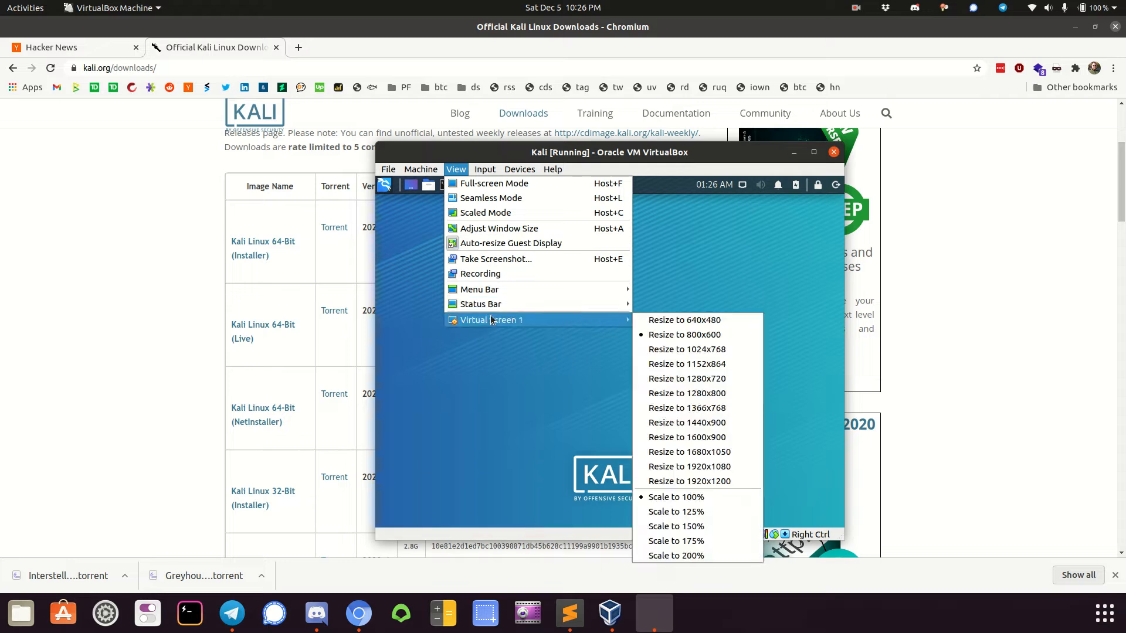
pyautogui.click(699, 393)
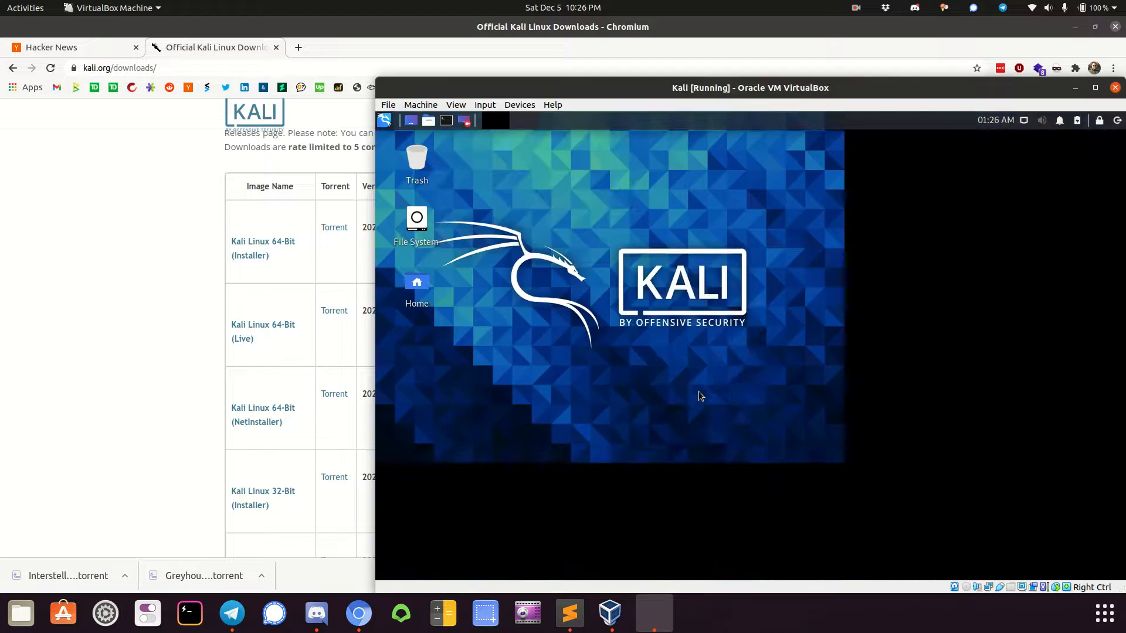
pyautogui.moveTo(730, 90); pyautogui.dragTo(517, 63)
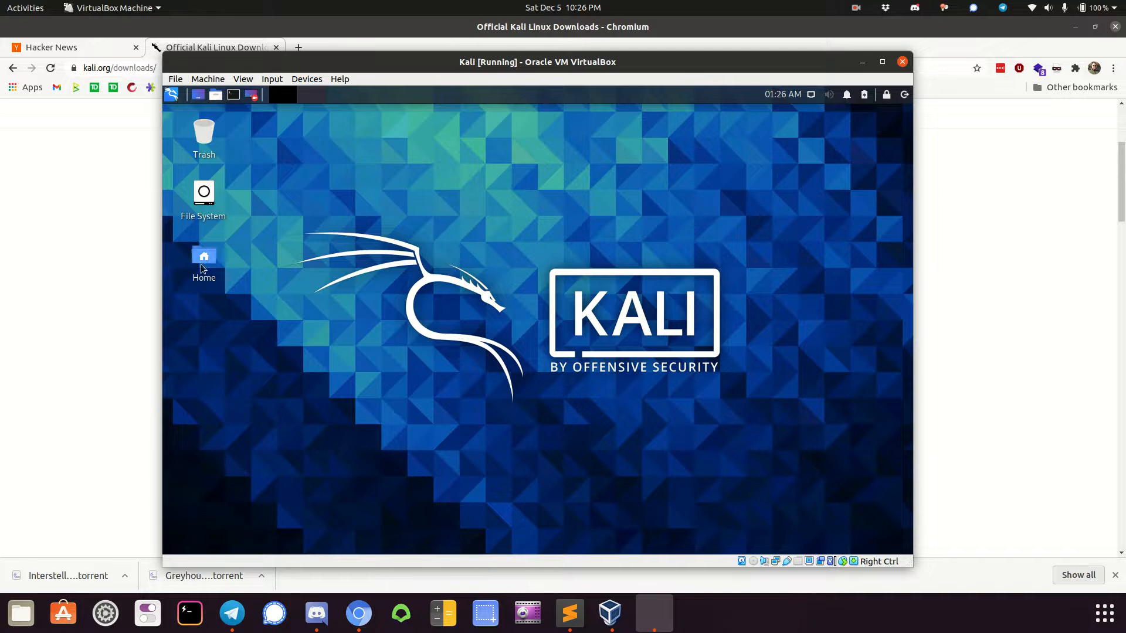
# Open the Kali applications menu to view the available tool categories
pyautogui.click(175, 96)
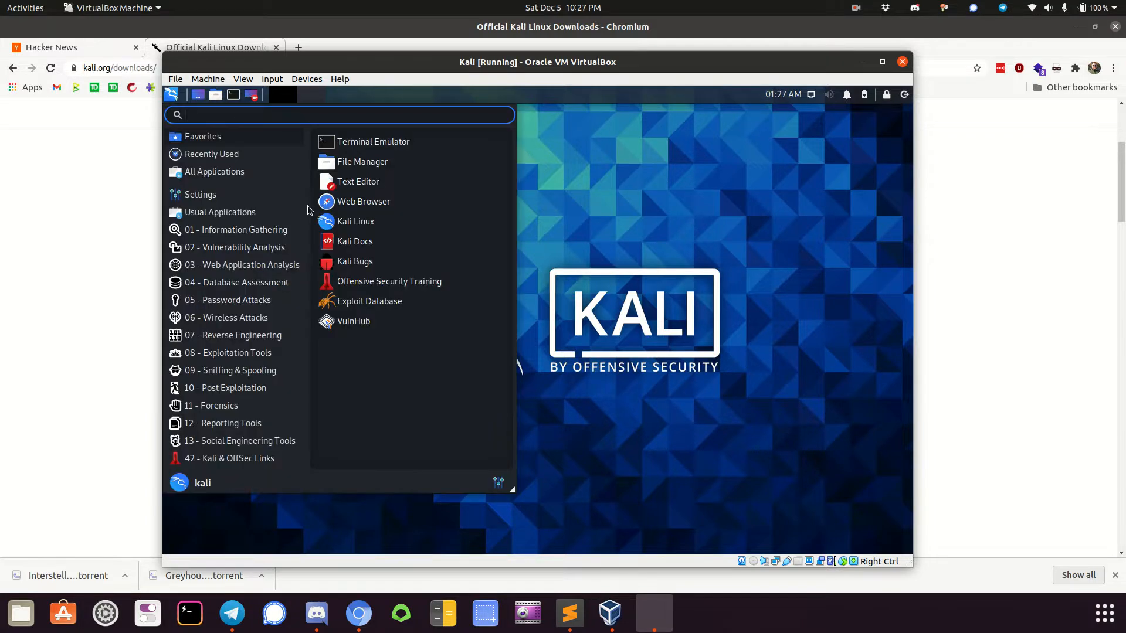
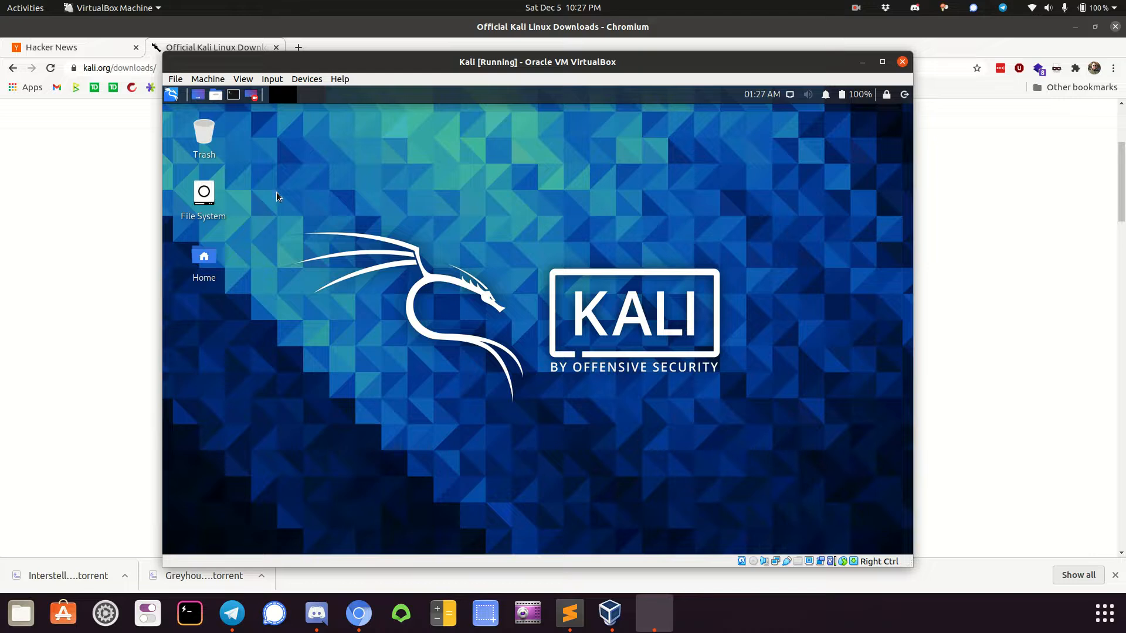
# Switch to the Chromium browser and open amazon.com in a new tab
pyautogui.click(108, 212)
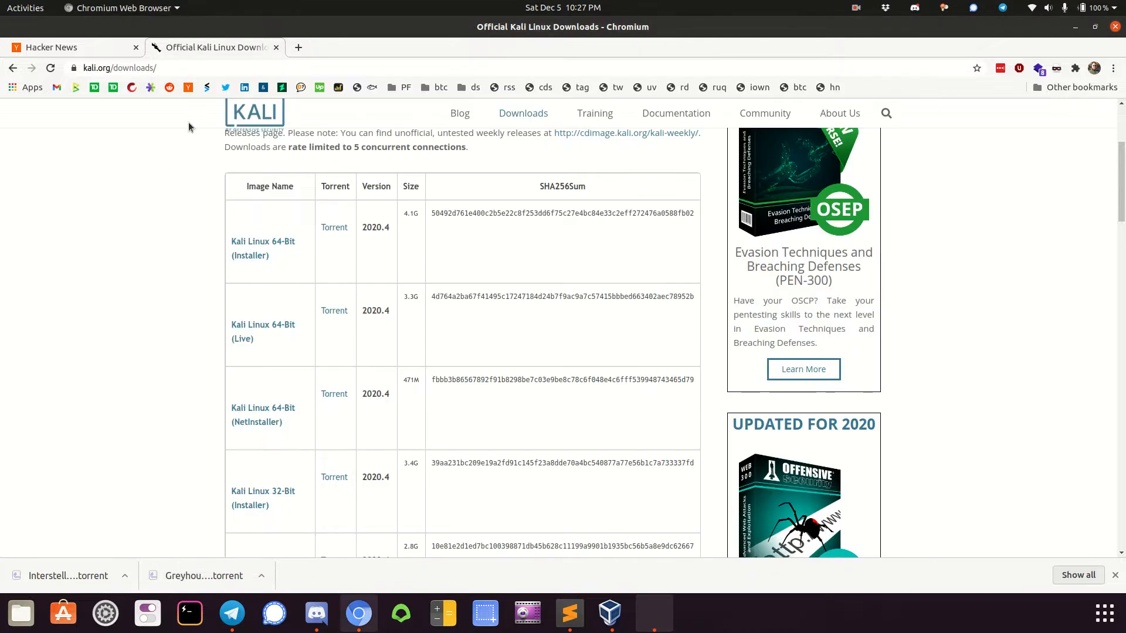
pyautogui.click(299, 47)
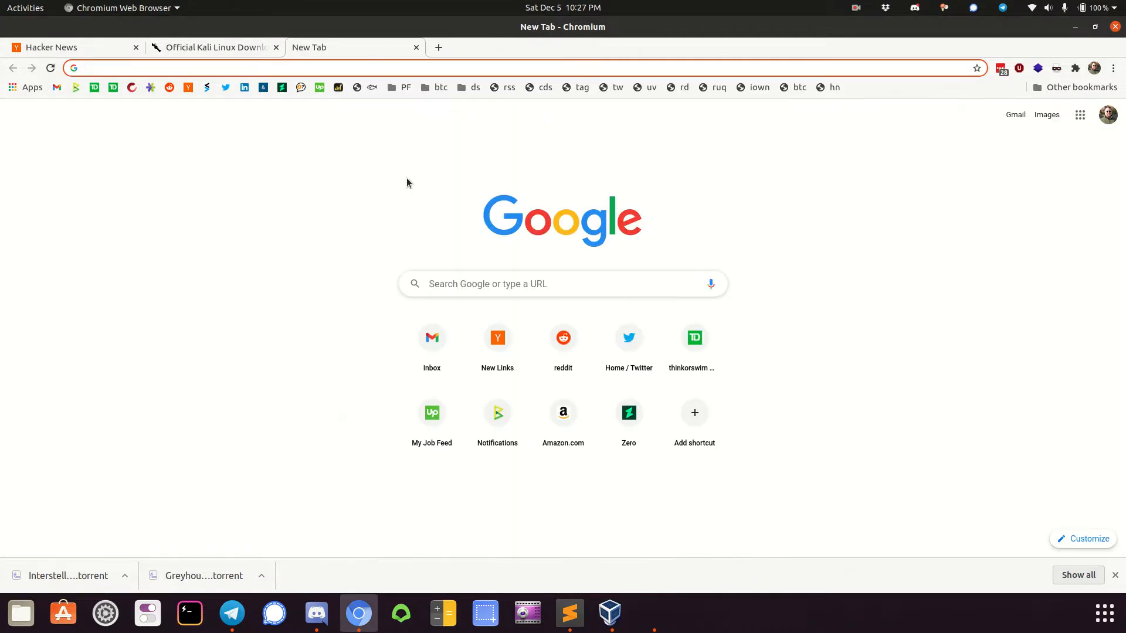
pyautogui.write('amazon.com')
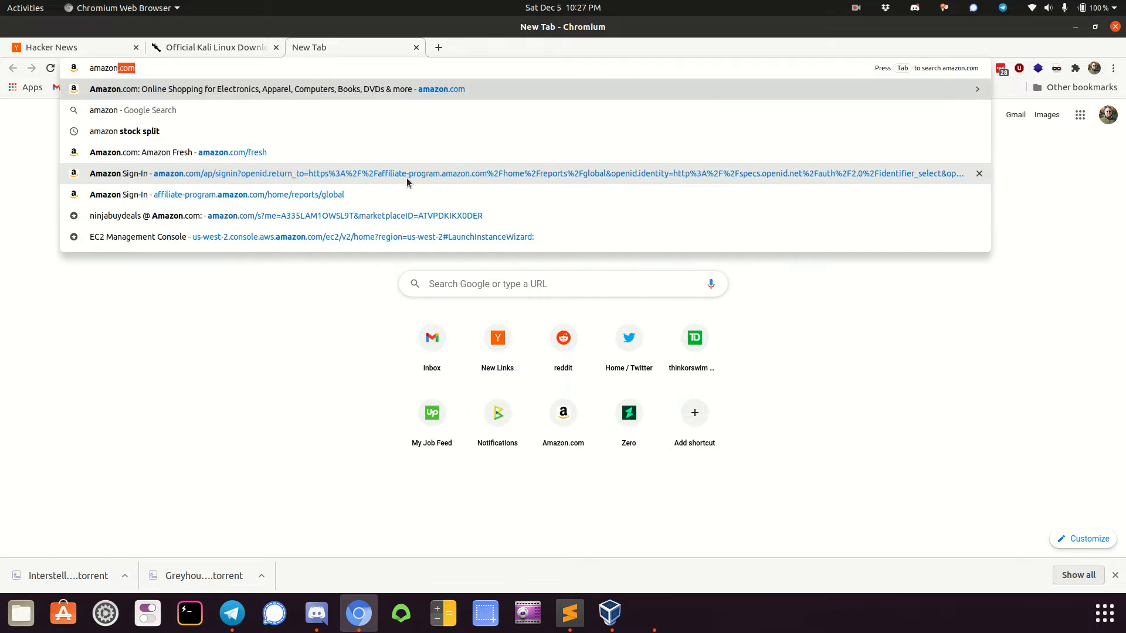
pyautogui.press('Return')
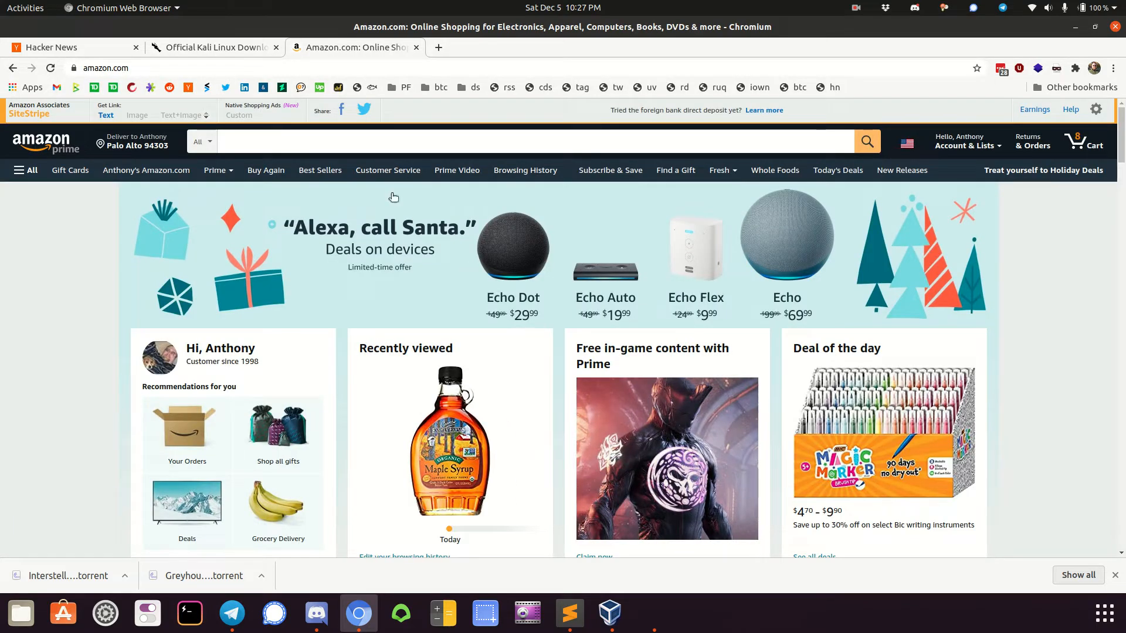
# Search Amazon for "alfa wifi adapter"
pyautogui.click(334, 144)
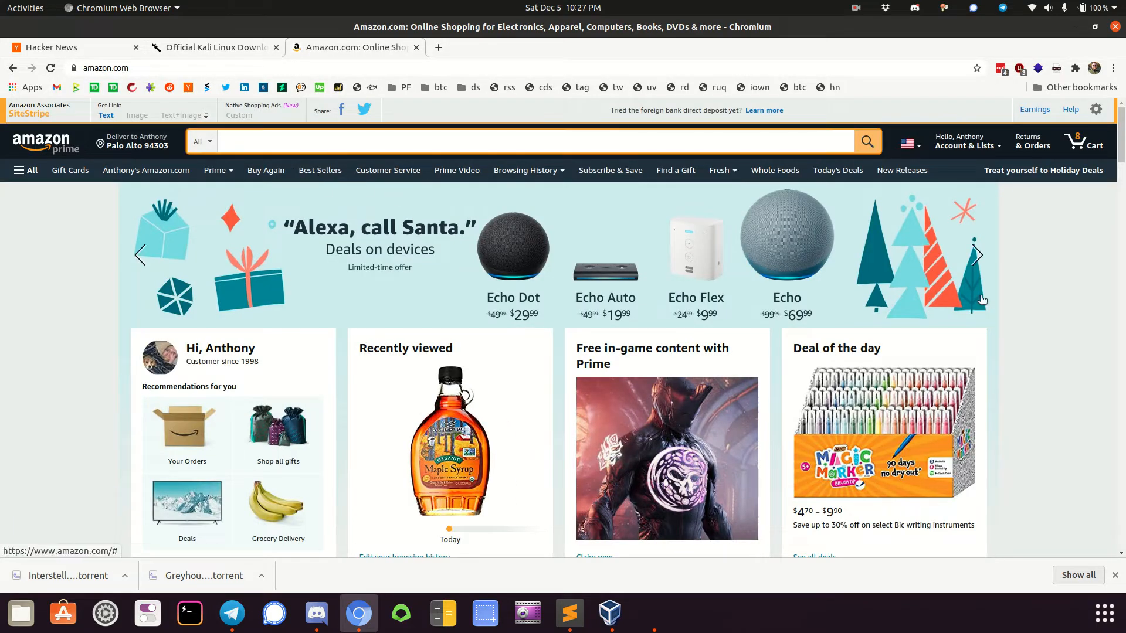
pyautogui.write('alfa')
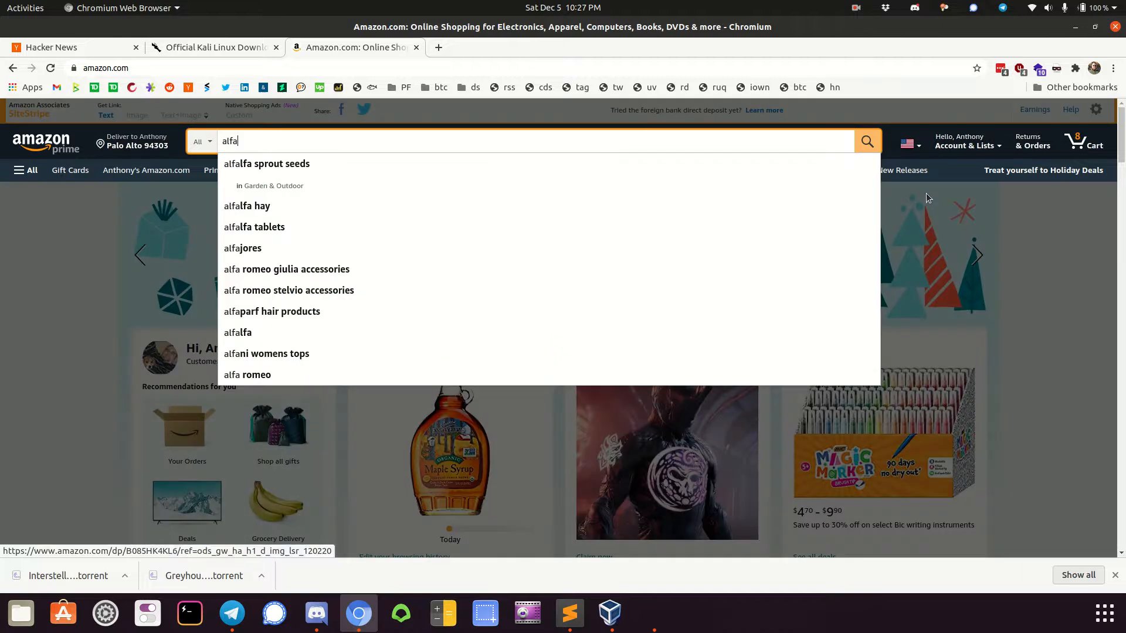
pyautogui.press('BackSpace')
pyautogui.press('BackSpace')
pyautogui.press('BackSpace')
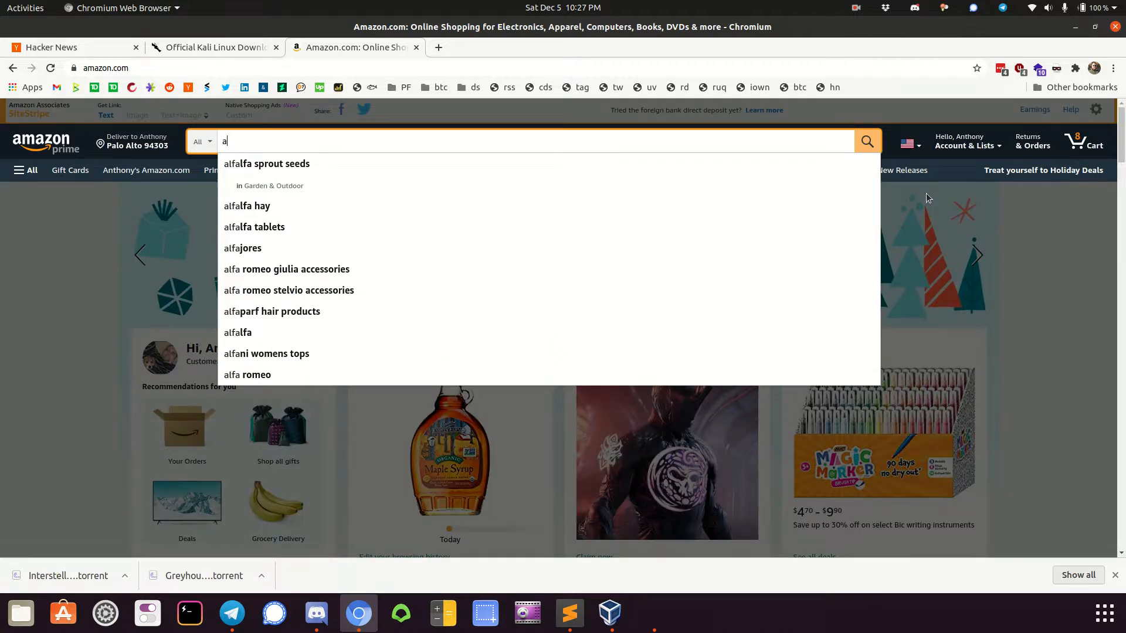
pyautogui.write('lpha')
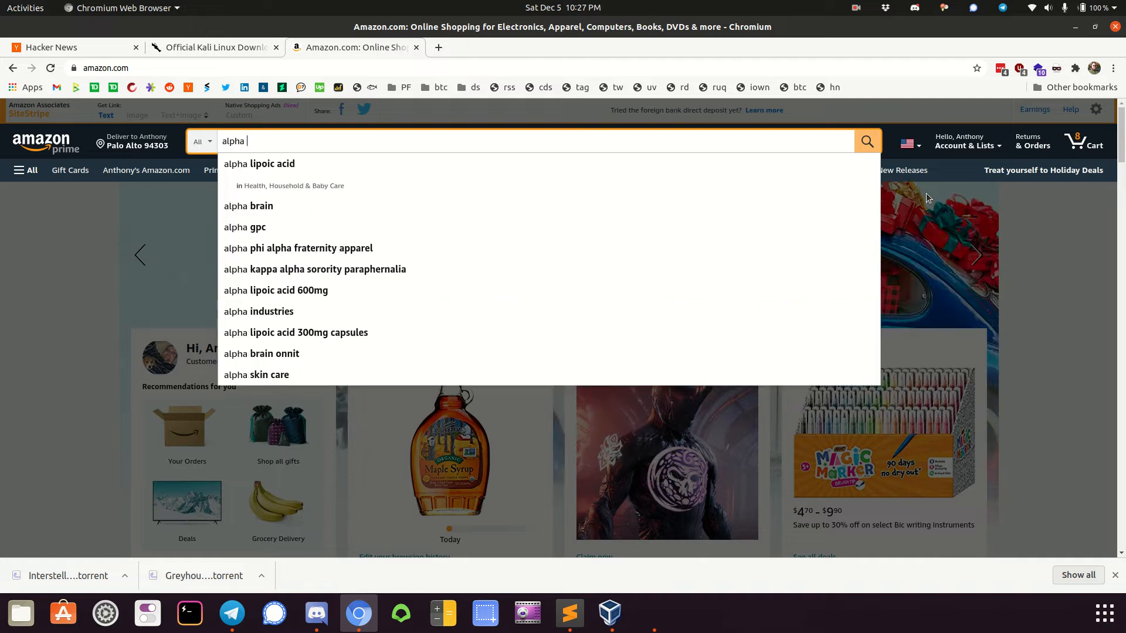
pyautogui.press('BackSpace')
pyautogui.press('BackSpace')
pyautogui.press('BackSpace')
pyautogui.press('BackSpace')
pyautogui.write('fa ')
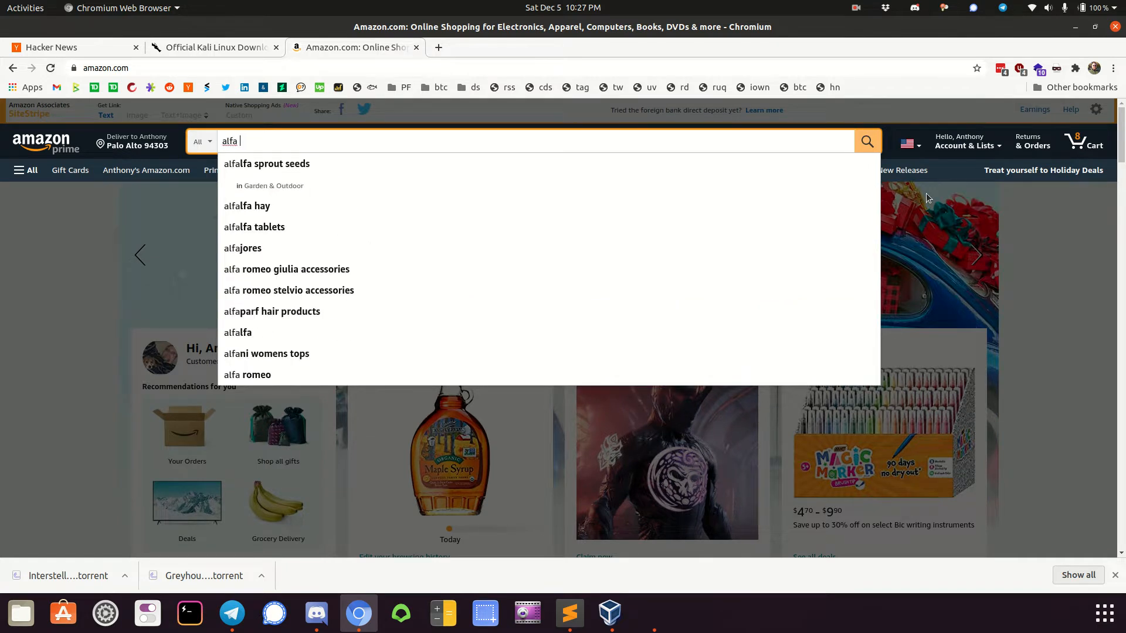
pyautogui.write('wifi')
pyautogui.press('Down')
pyautogui.press('Down')
pyautogui.press('Down')
pyautogui.press('Return')
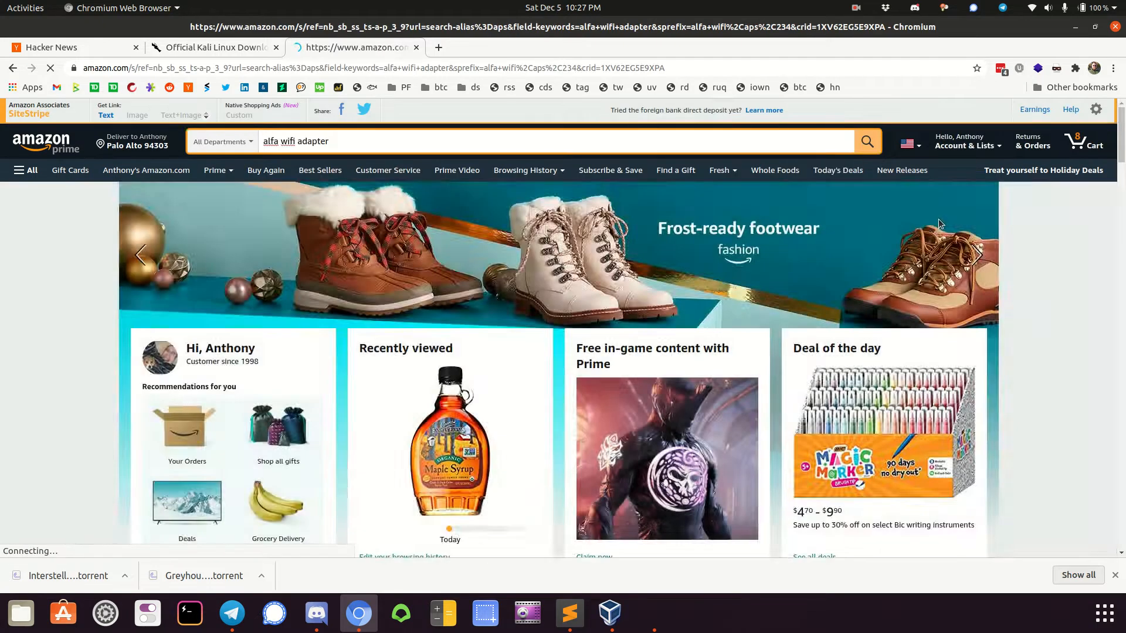
# Open the Alfa Long-Range Dual-Band AC1200 Wireless USB 3.0 Wi-Fi Adapter from the search results
pyautogui.scroll(-5, 1039, 434)
pyautogui.scroll(-5, 1039, 431)
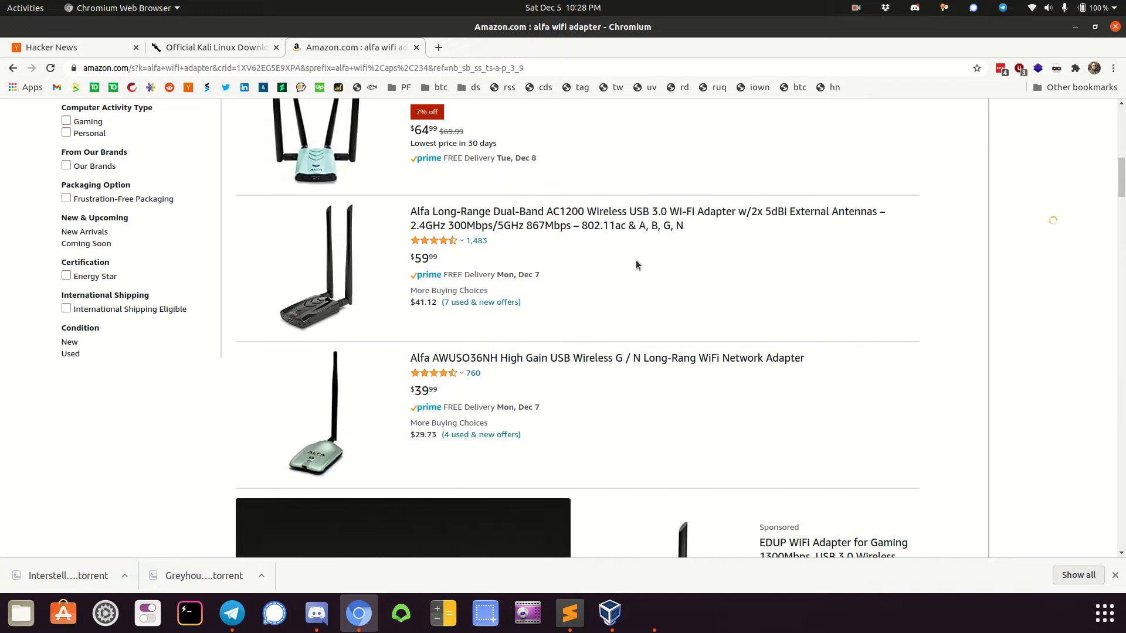
pyautogui.click(603, 224)
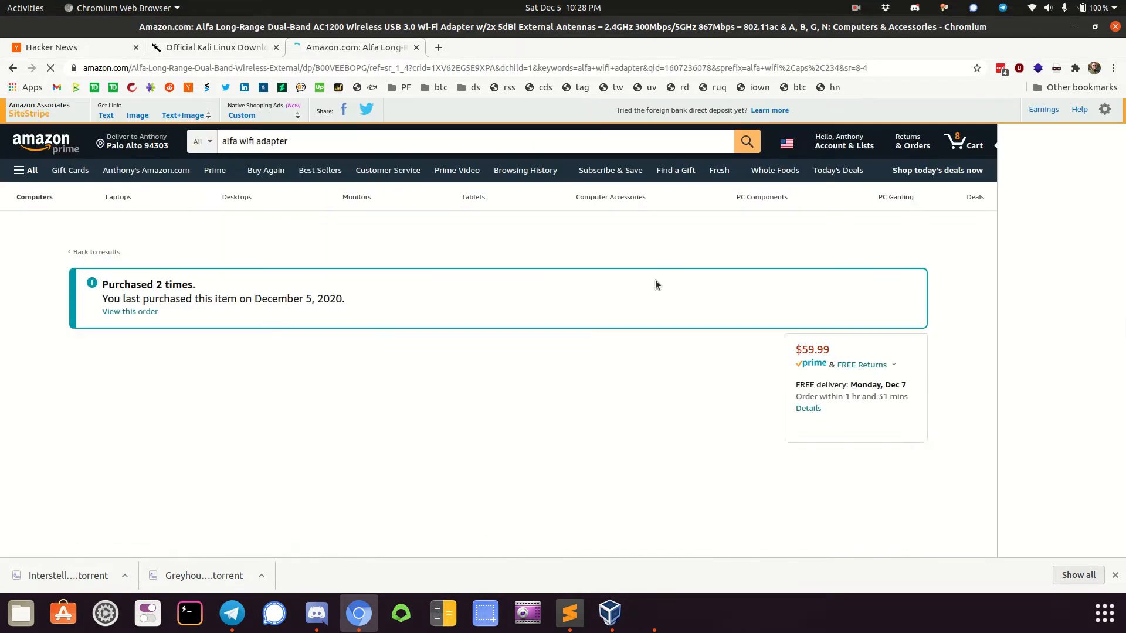
# Examine the AC1200 adapter's title, specifications and supported Wi-Fi and security standards on its product page
pyautogui.scroll(-3, 562, 332)
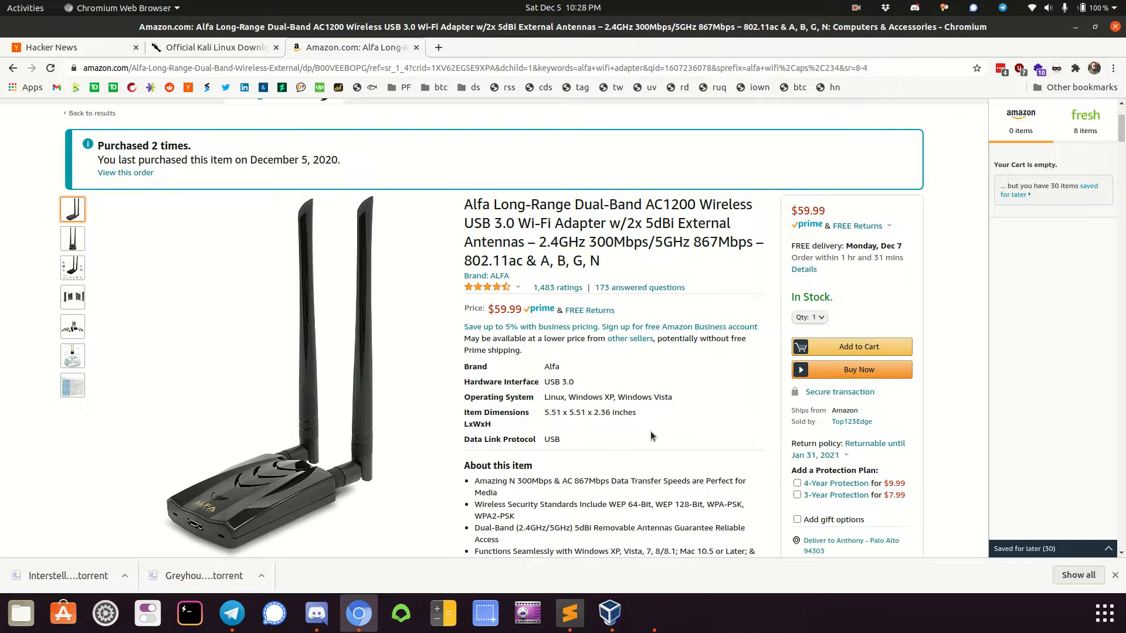
pyautogui.scroll(-3, 651, 436)
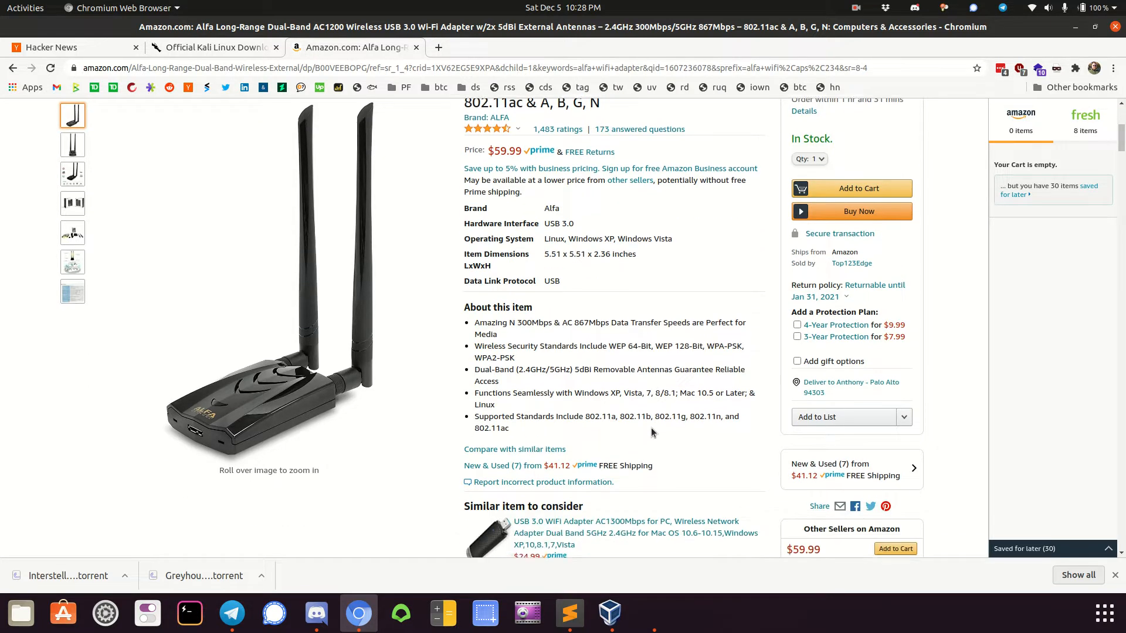
pyautogui.scroll(3, 645, 431)
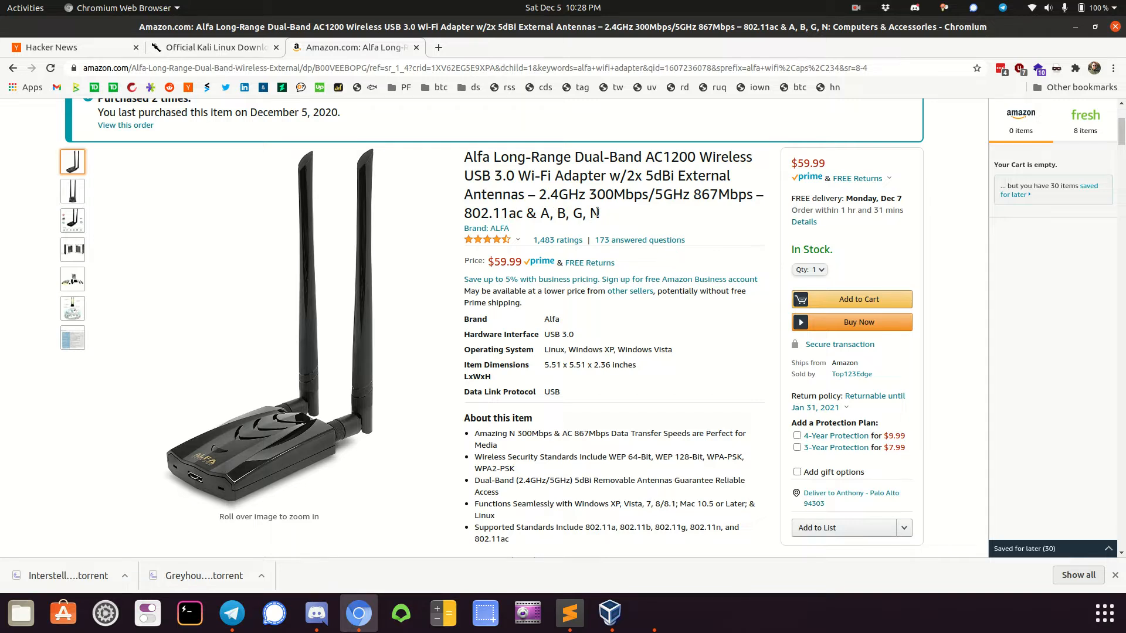
pyautogui.tripleClick(532, 212)
pyautogui.click(532, 212)
pyautogui.scroll(-4, 673, 365)
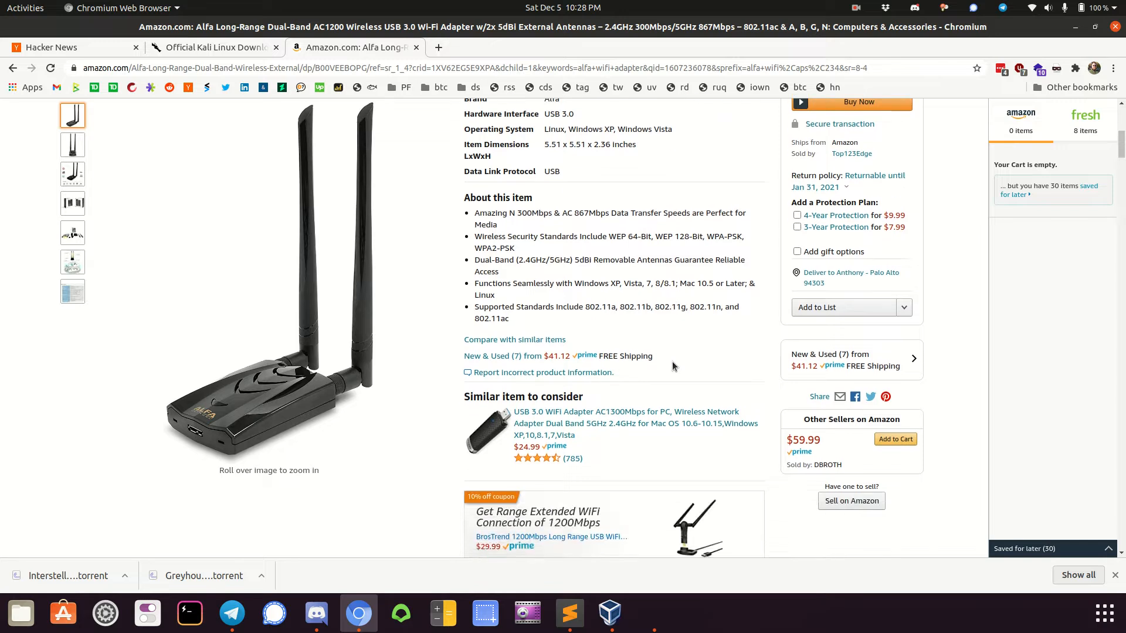
pyautogui.scroll(6, 673, 365)
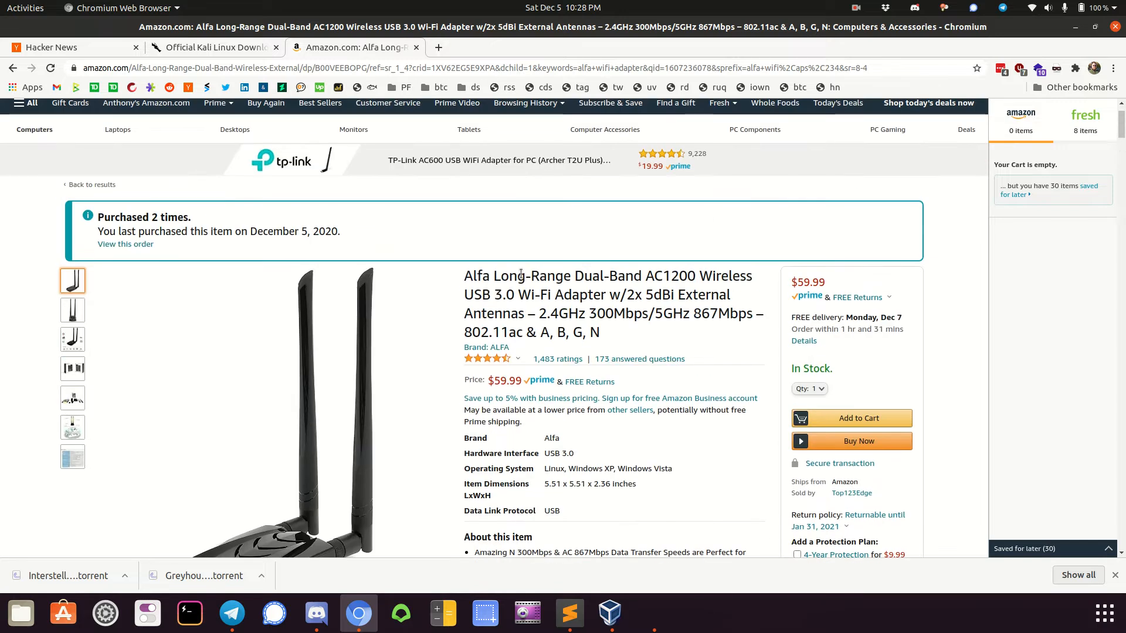
pyautogui.scroll(-3, 443, 161)
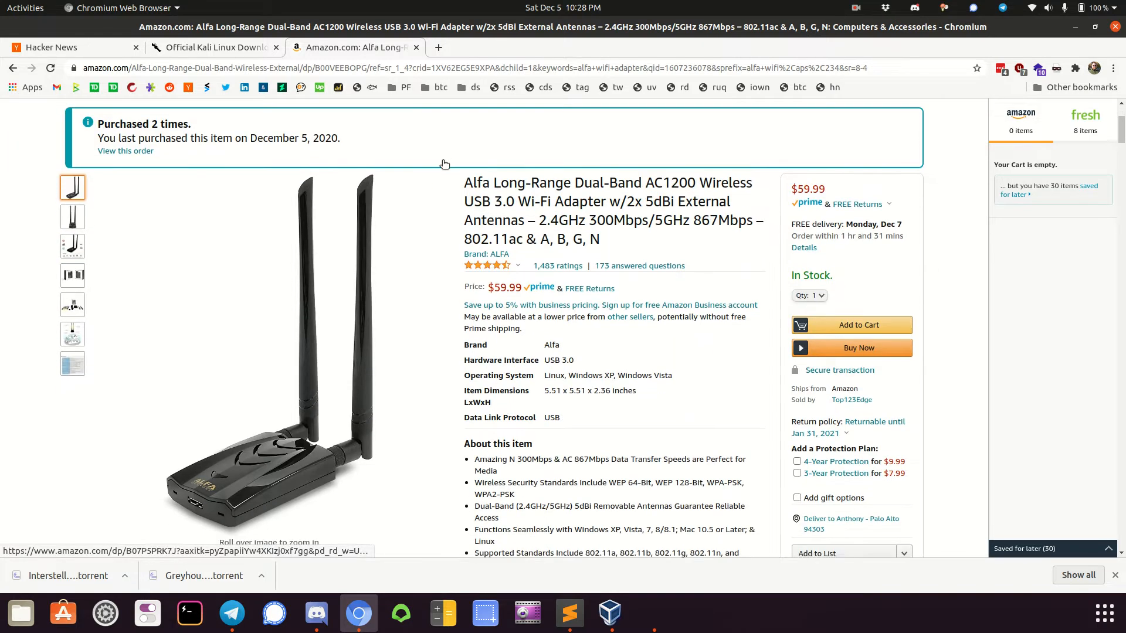
# Run the "alfa wifi adapter" search again from the product page
pyautogui.scroll(3, 443, 163)
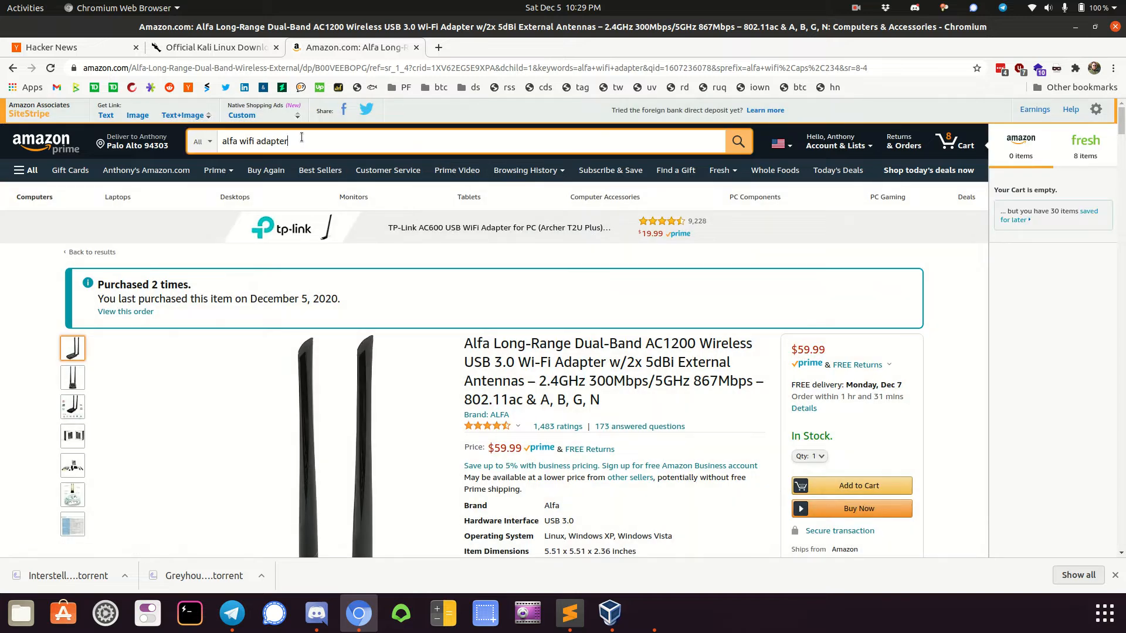
pyautogui.write('r')
pyautogui.press('Return')
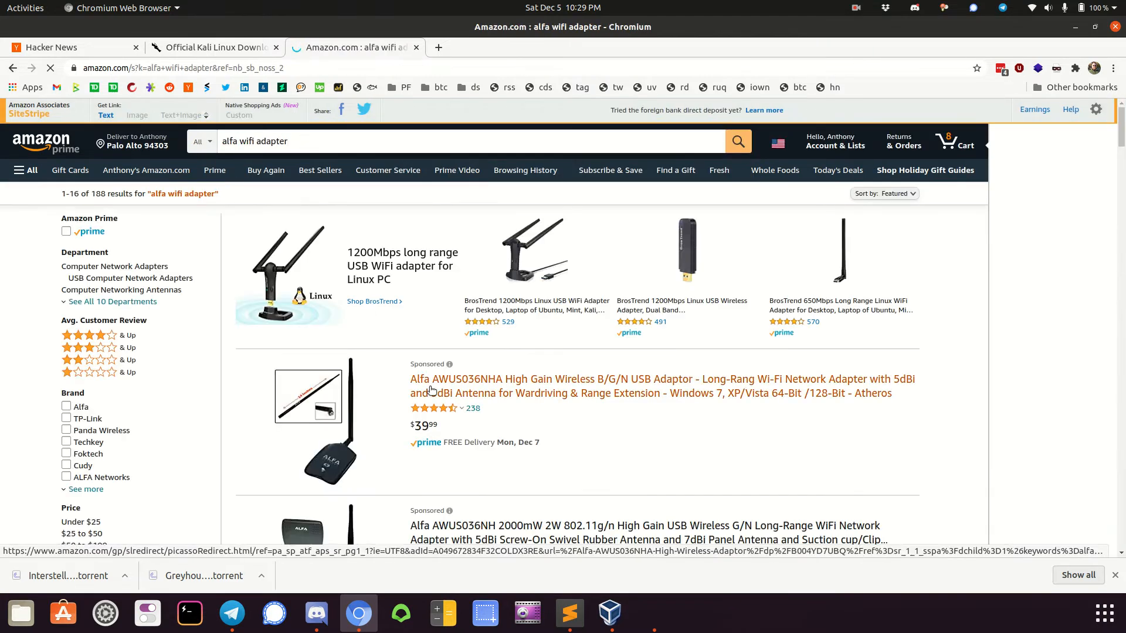
# Browse the range of Alfa adapters in the results and open the sponsored Long-Range Dual-Band AC1200 USB 3.0 listing
pyautogui.scroll(-3, 431, 390)
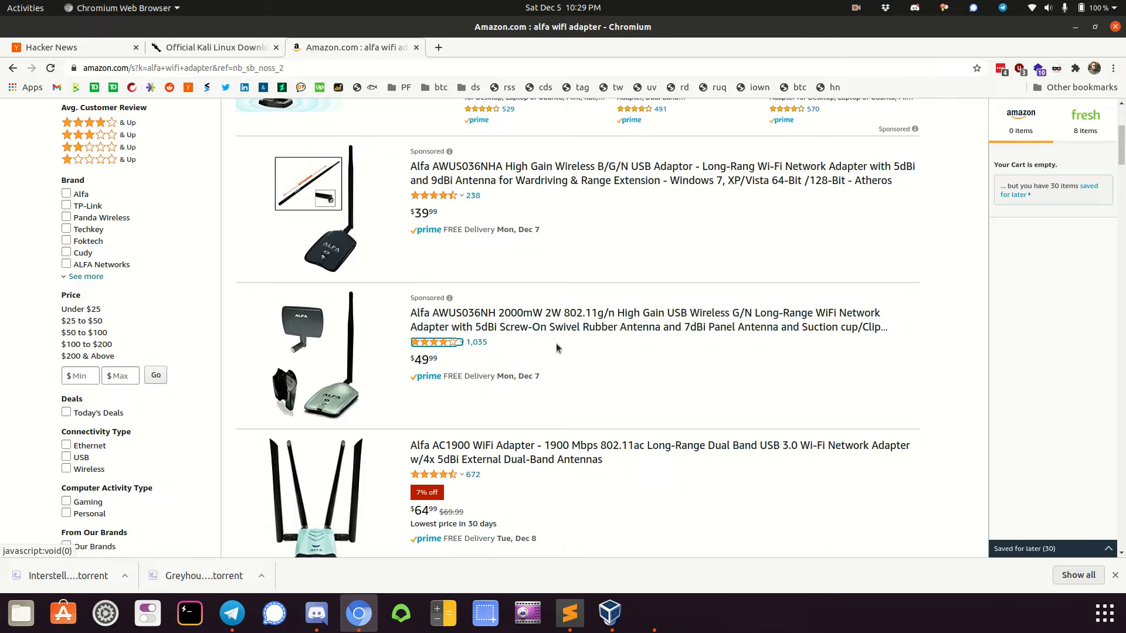
pyautogui.scroll(-1, 556, 343)
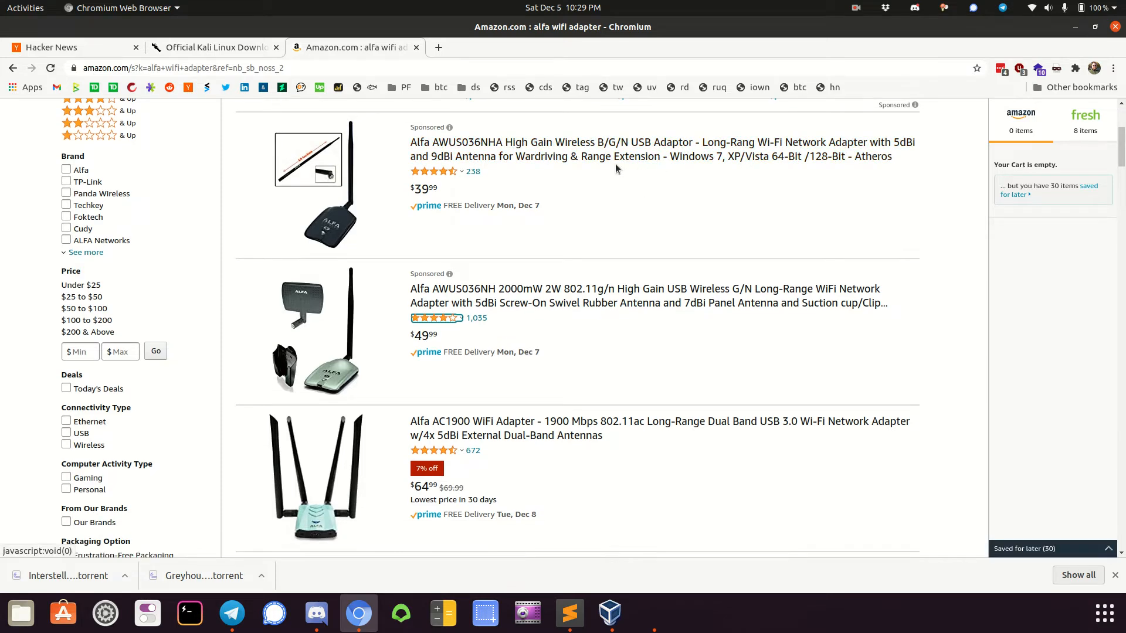
pyautogui.scroll(-2, 645, 197)
pyautogui.scroll(-7, 646, 197)
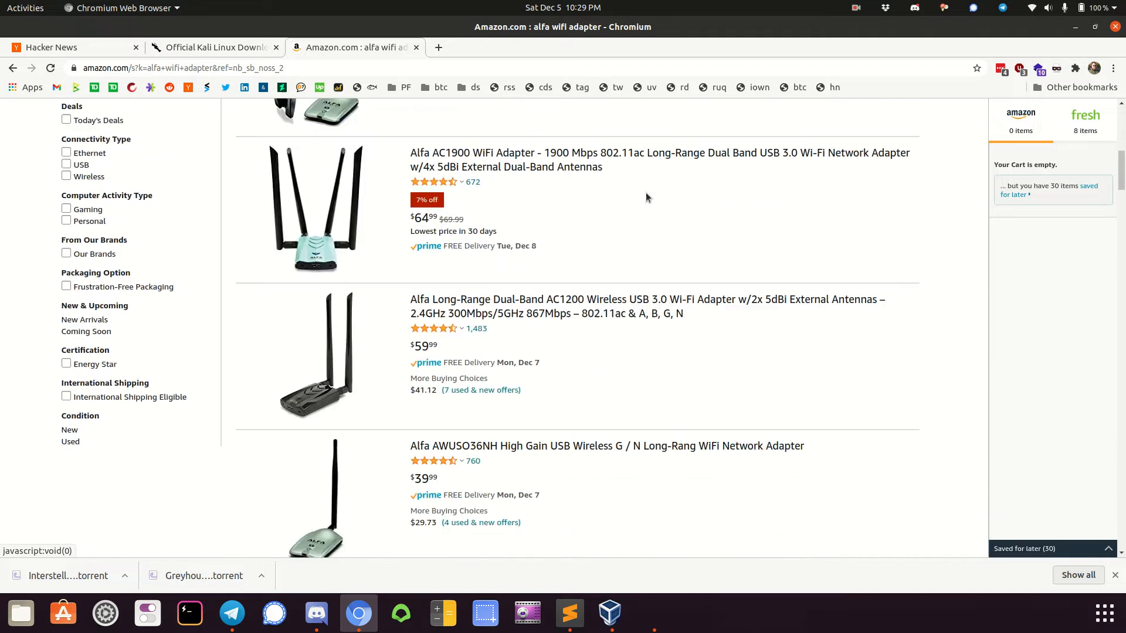
pyautogui.scroll(-9, 645, 193)
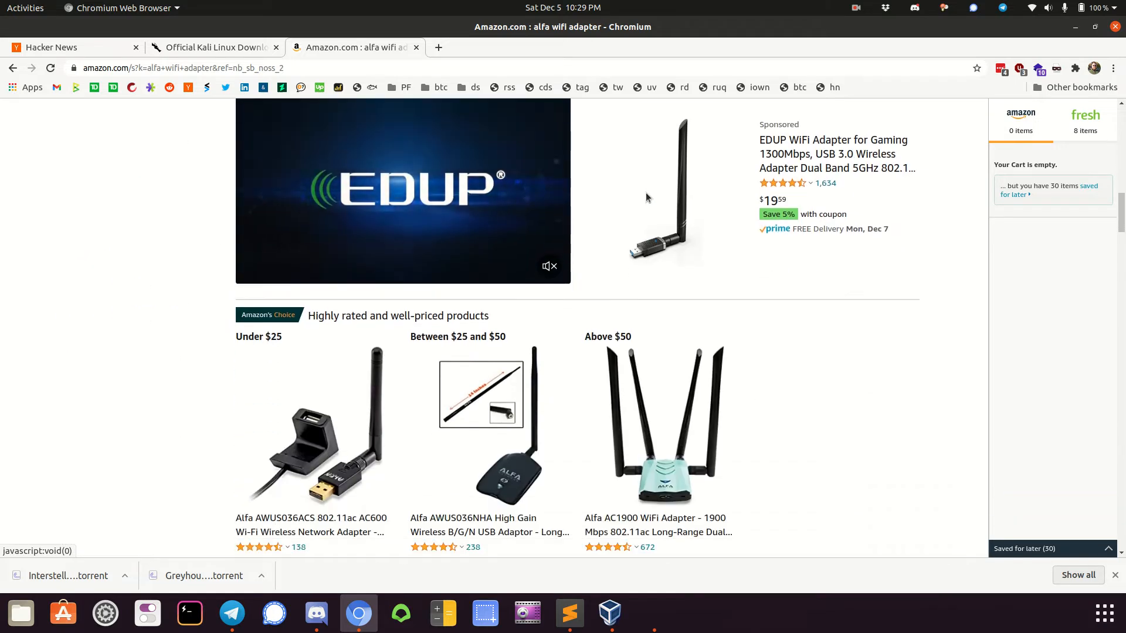
pyautogui.scroll(-6, 647, 196)
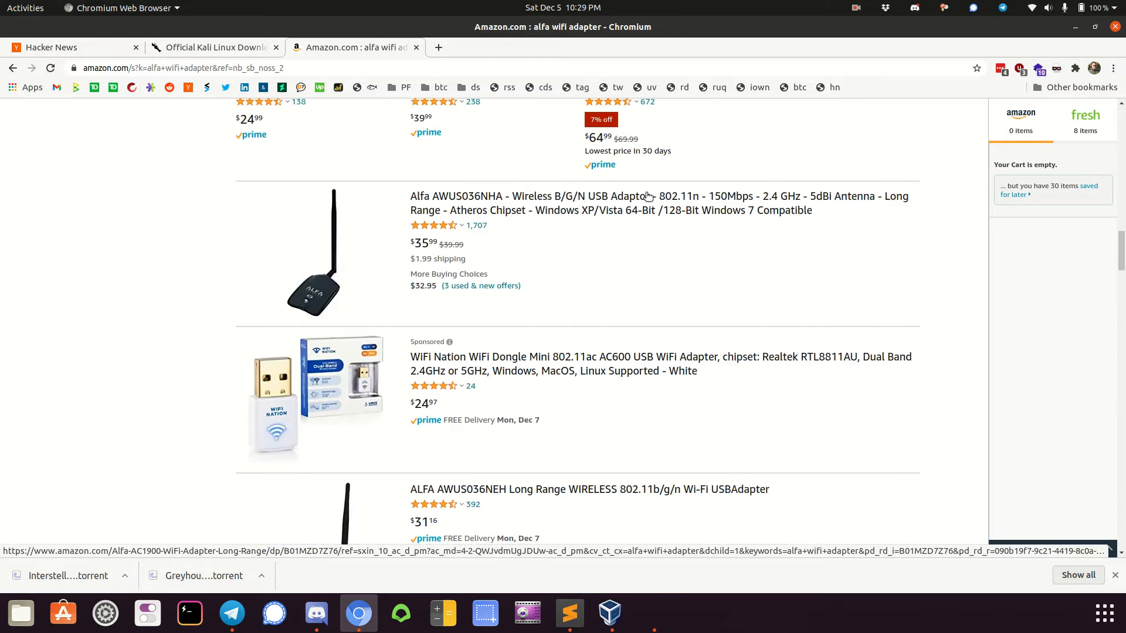
pyautogui.scroll(-3, 647, 196)
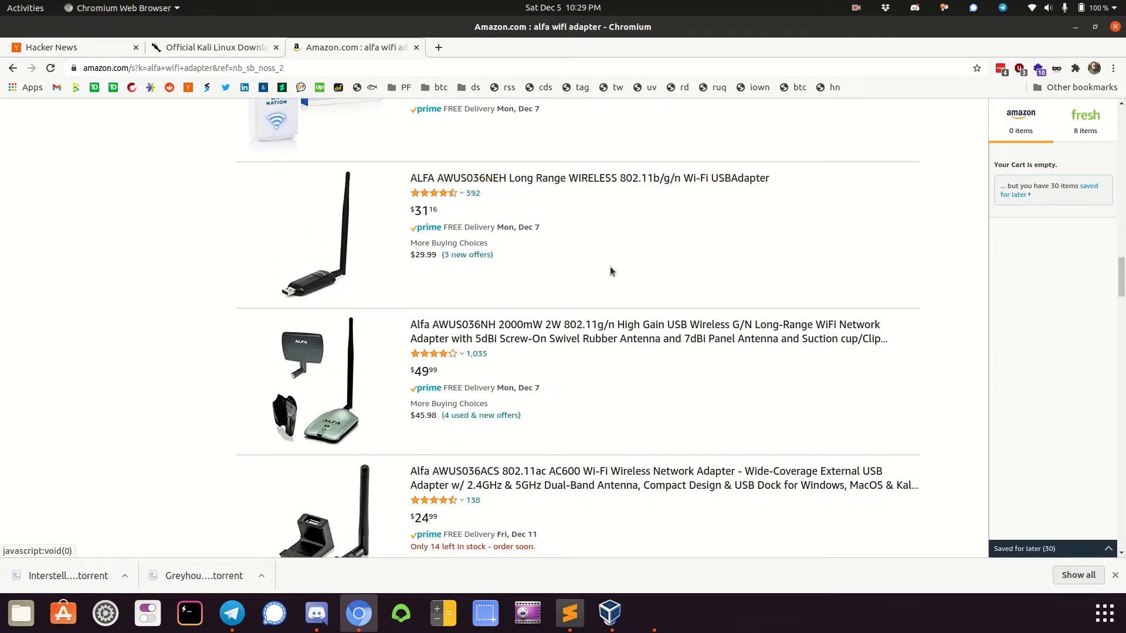
pyautogui.scroll(-5, 610, 269)
pyautogui.scroll(-6, 609, 271)
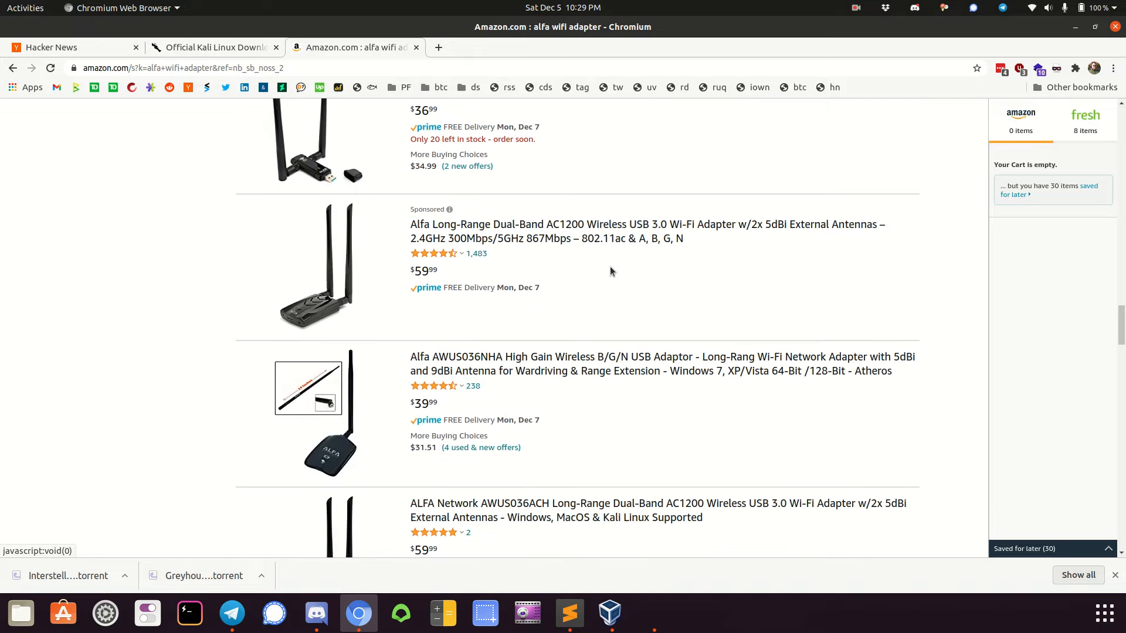
pyautogui.scroll(2, 610, 269)
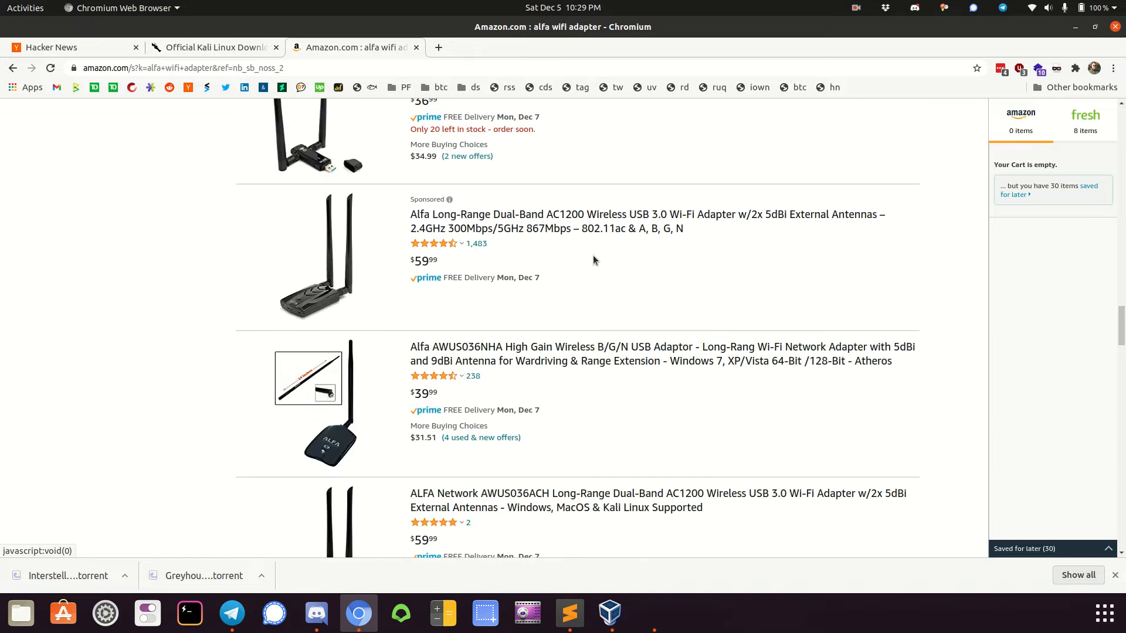
pyautogui.click(538, 226)
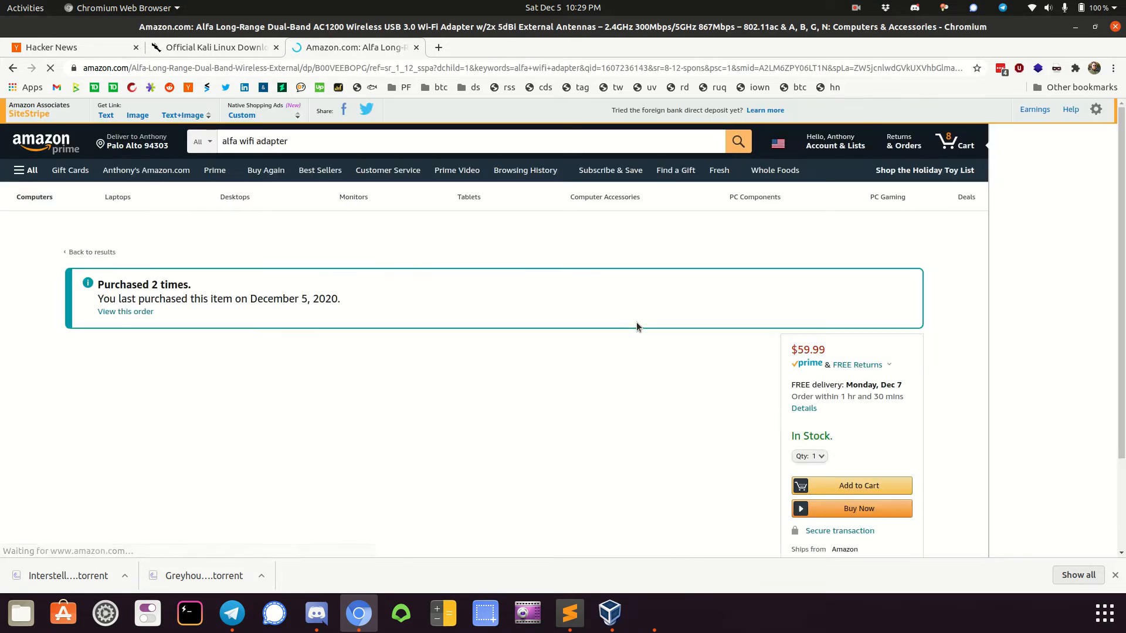
# Highlight "Linux" in the adapter's compatibility bullet and review the rest of its product details
pyautogui.scroll(-4, 625, 361)
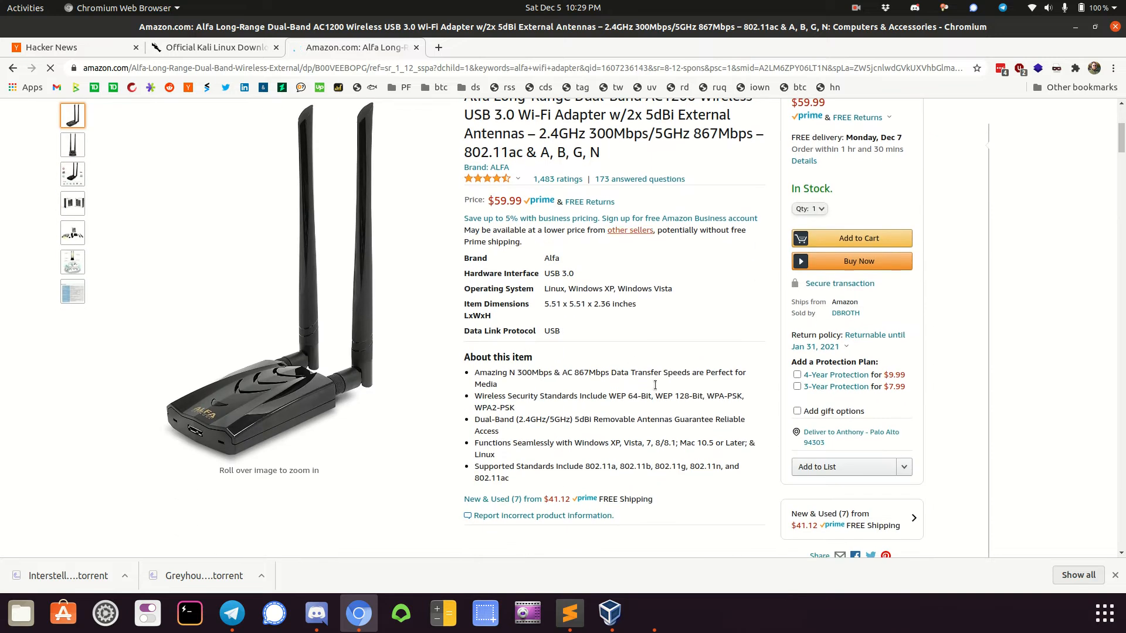
pyautogui.doubleClick(491, 455)
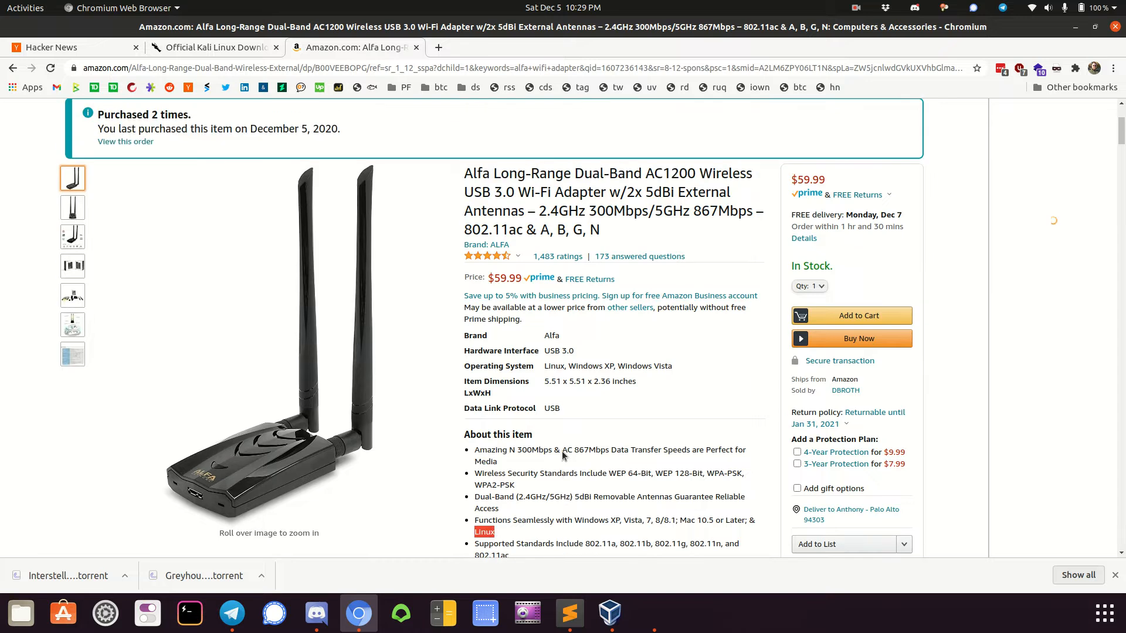
pyautogui.scroll(-3, 561, 452)
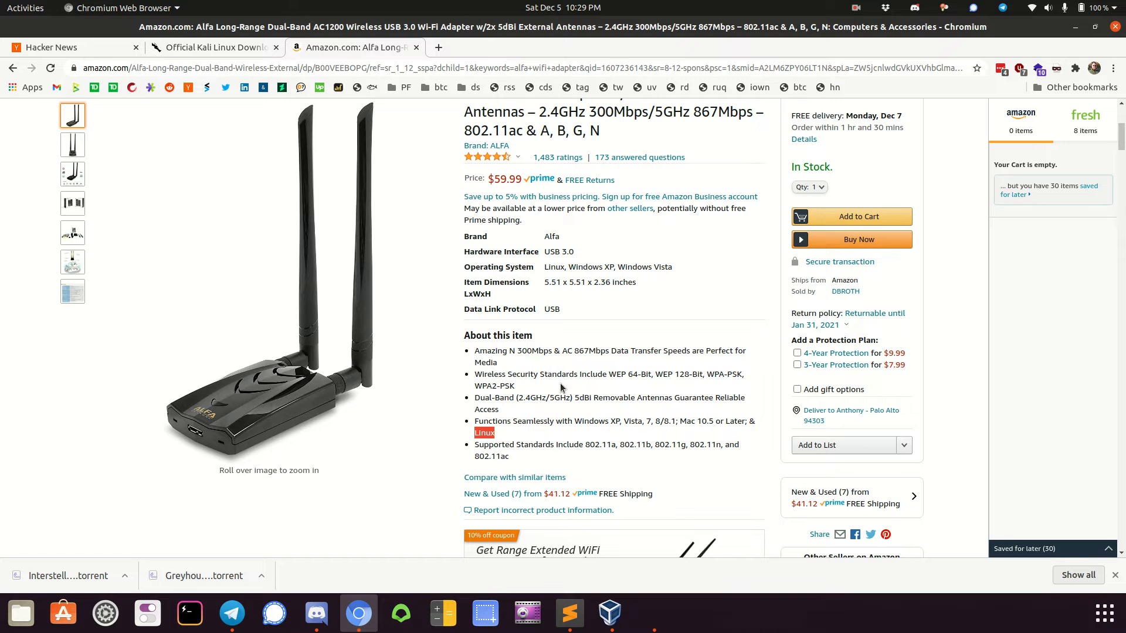
pyautogui.scroll(-10, 610, 384)
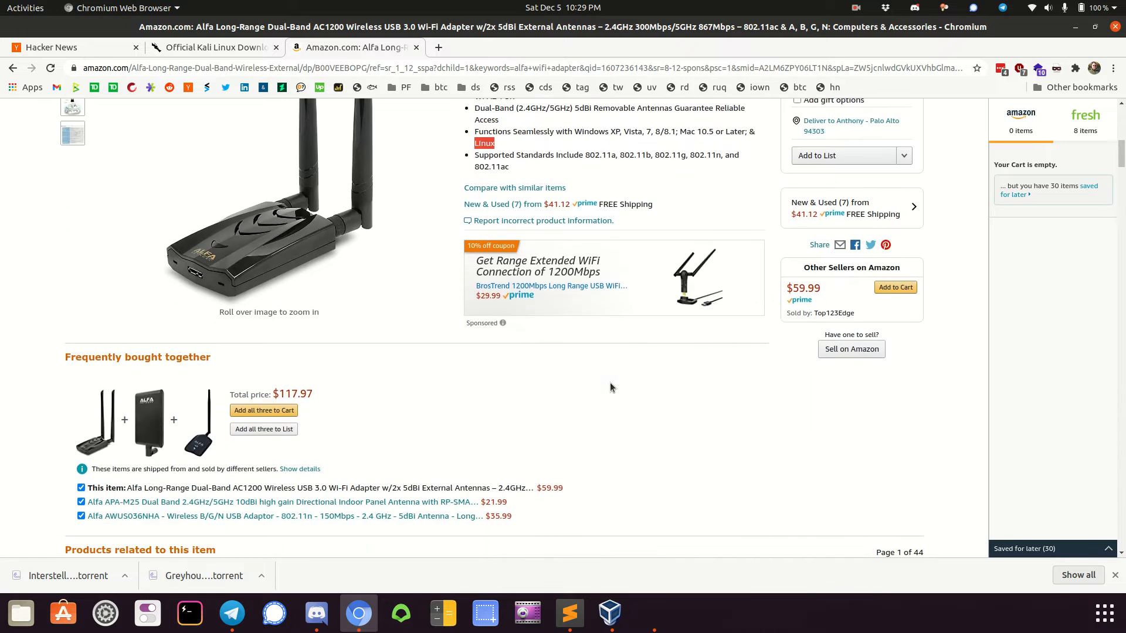
pyautogui.scroll(-6, 609, 385)
pyautogui.scroll(20, 610, 384)
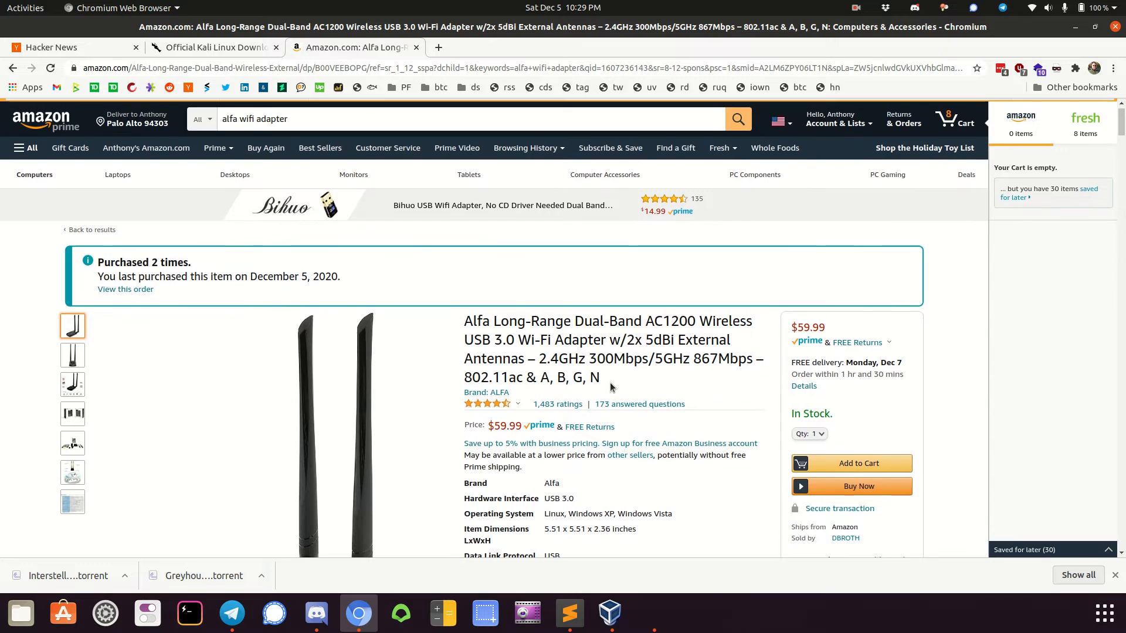
pyautogui.scroll(-3, 610, 382)
pyautogui.scroll(-2, 611, 385)
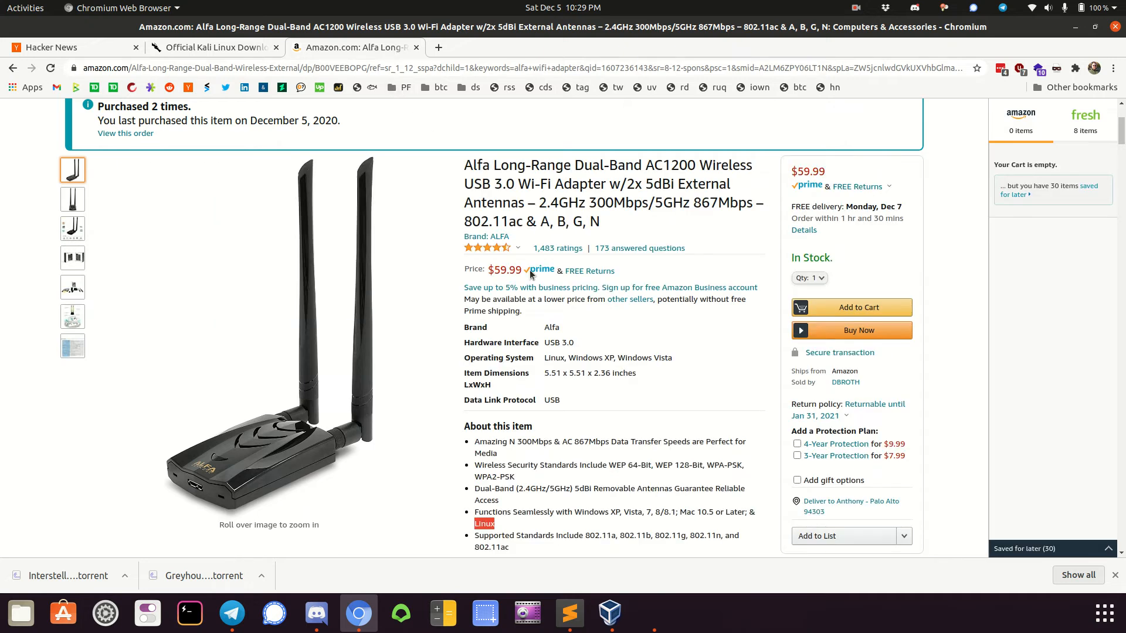
pyautogui.scroll(-8, 642, 381)
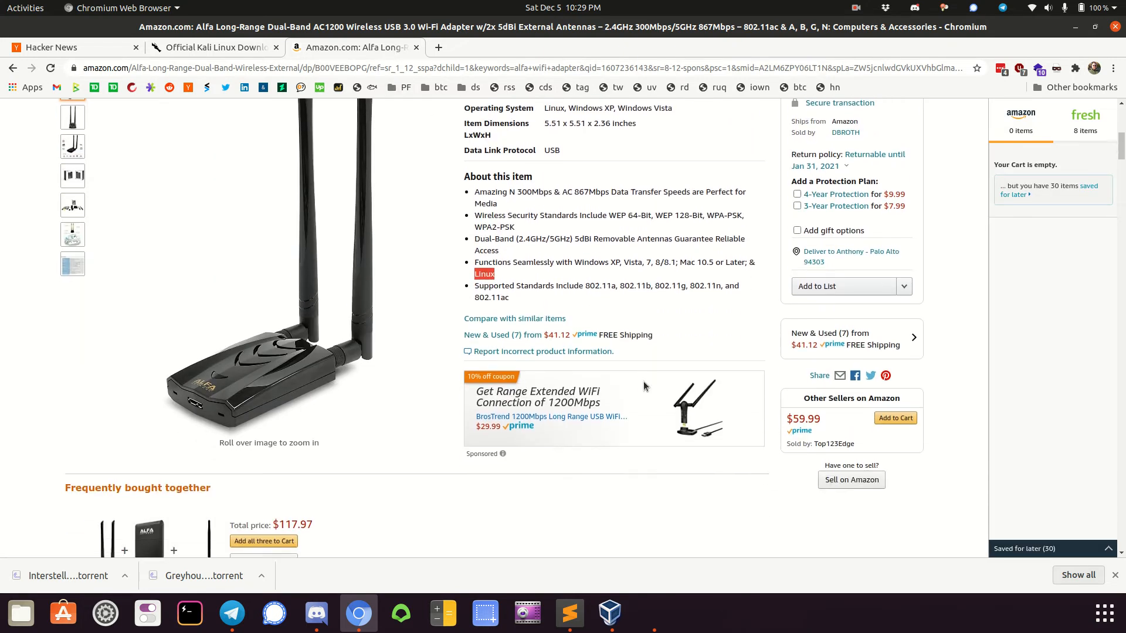
pyautogui.scroll(10, 644, 385)
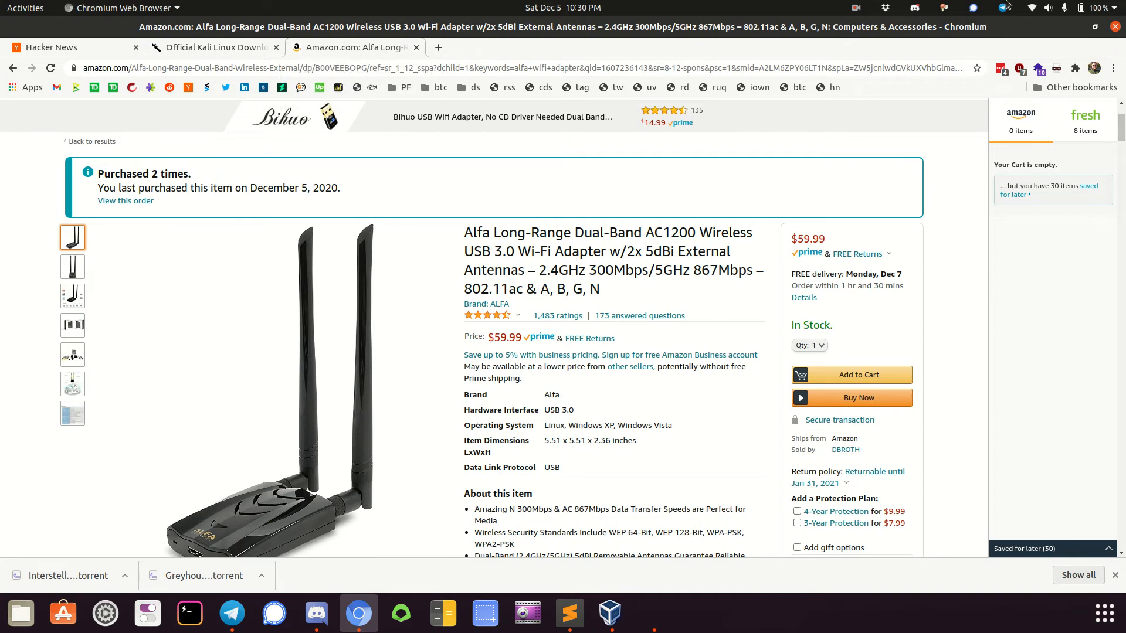
pyautogui.click(856, 8)
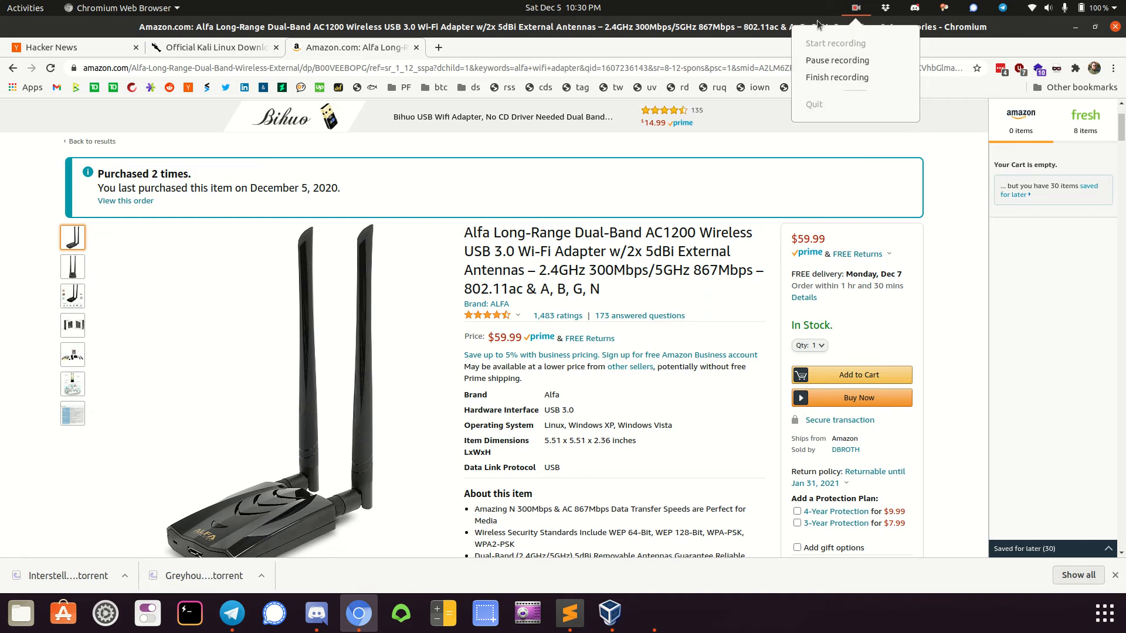
pyautogui.click(853, 5)
pyautogui.click(855, 9)
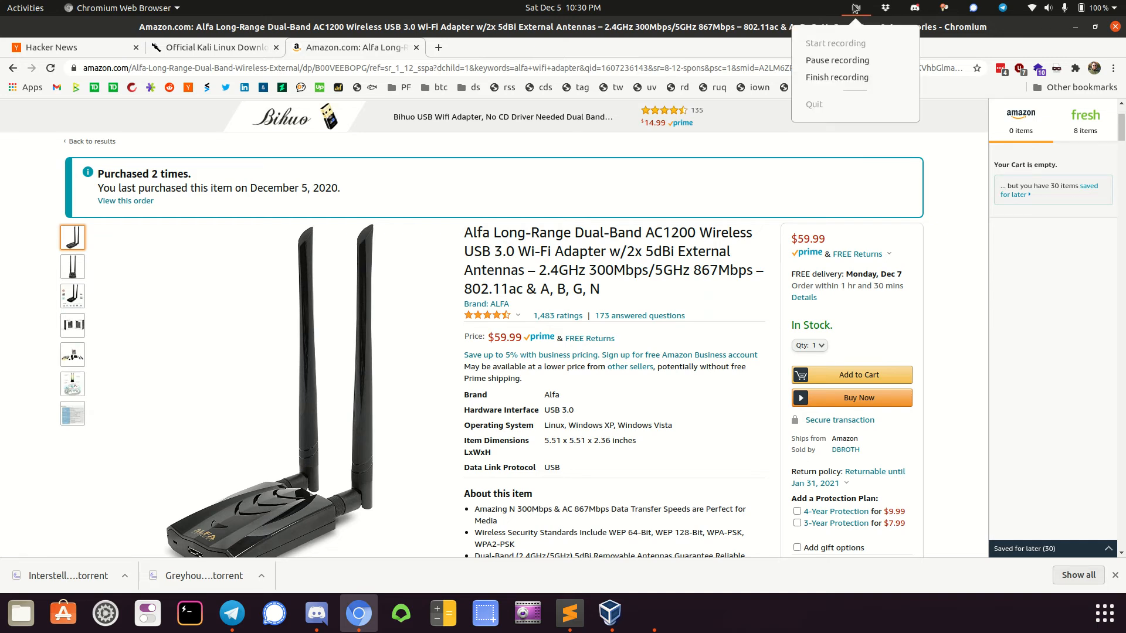